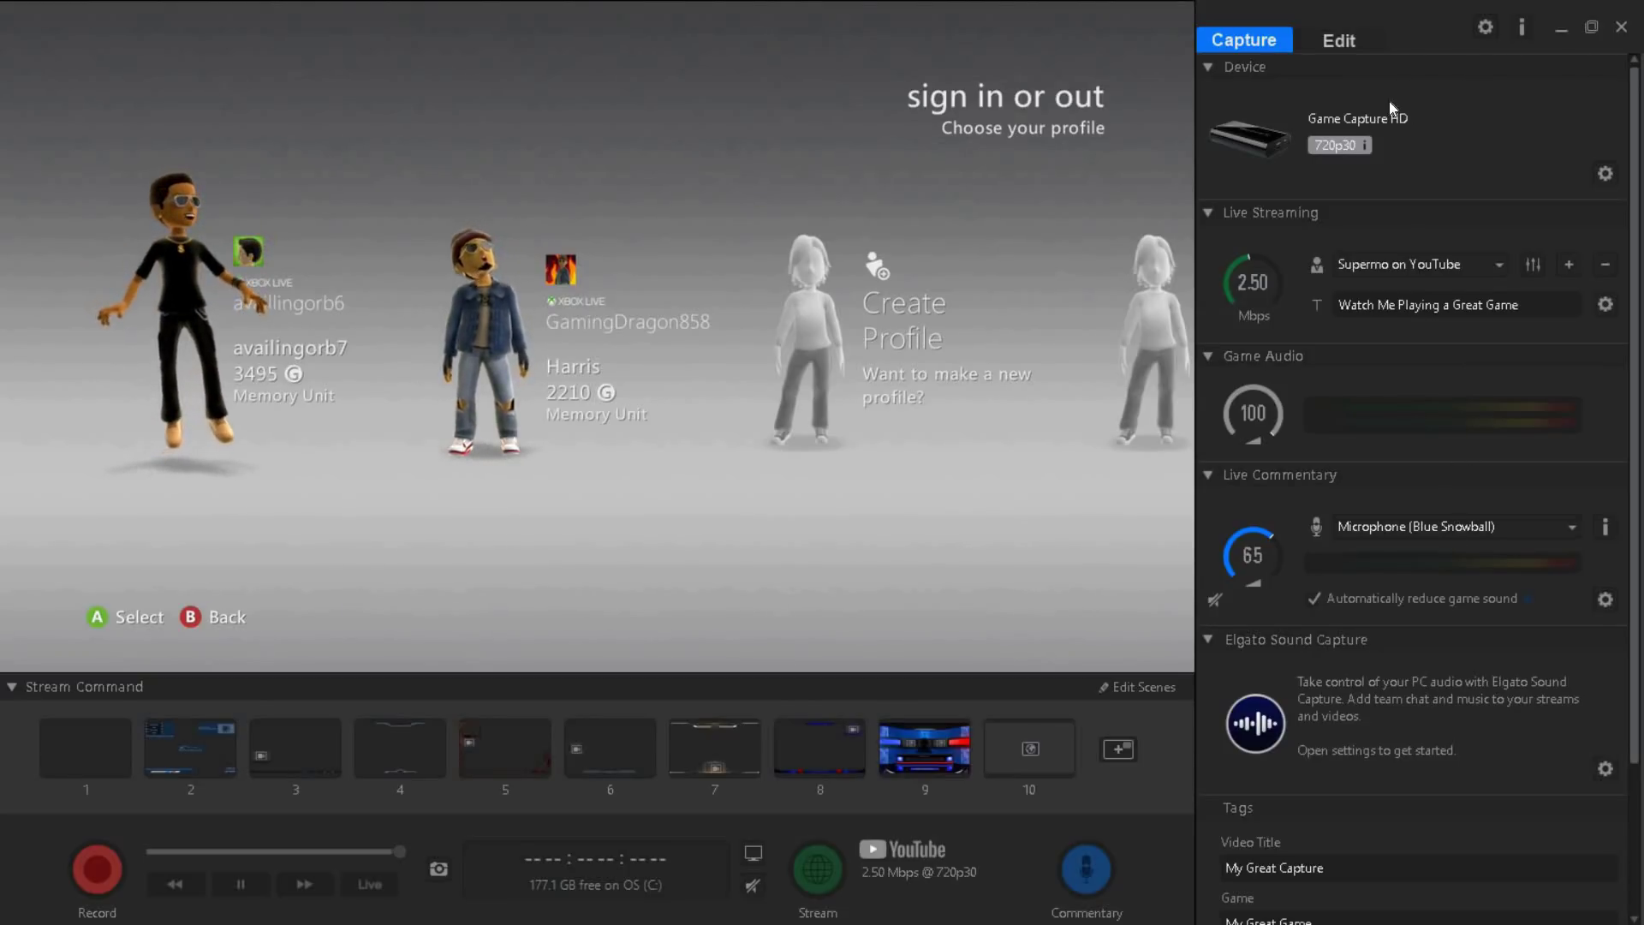
Step: Open the general preferences, leaving Stream Command enabled after toggling it off and on
left_click(1473, 29)
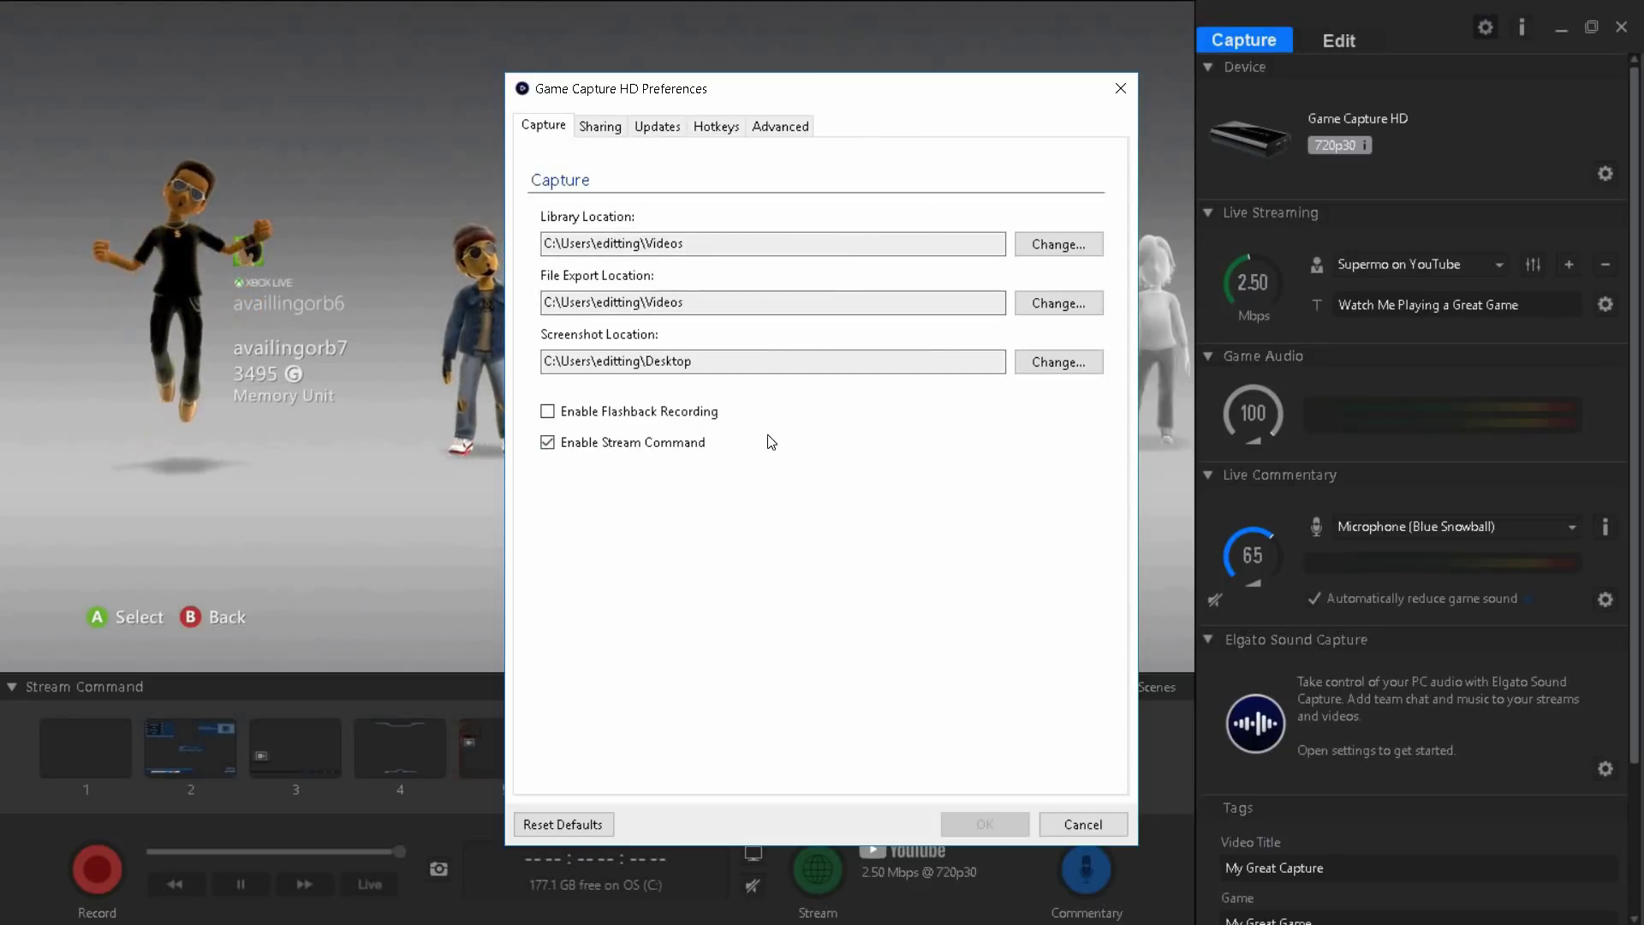
left_click(703, 440)
left_click(690, 441)
Step: Leave Enable Flashback Recording unchecked after toggling it on and off
left_click(697, 408)
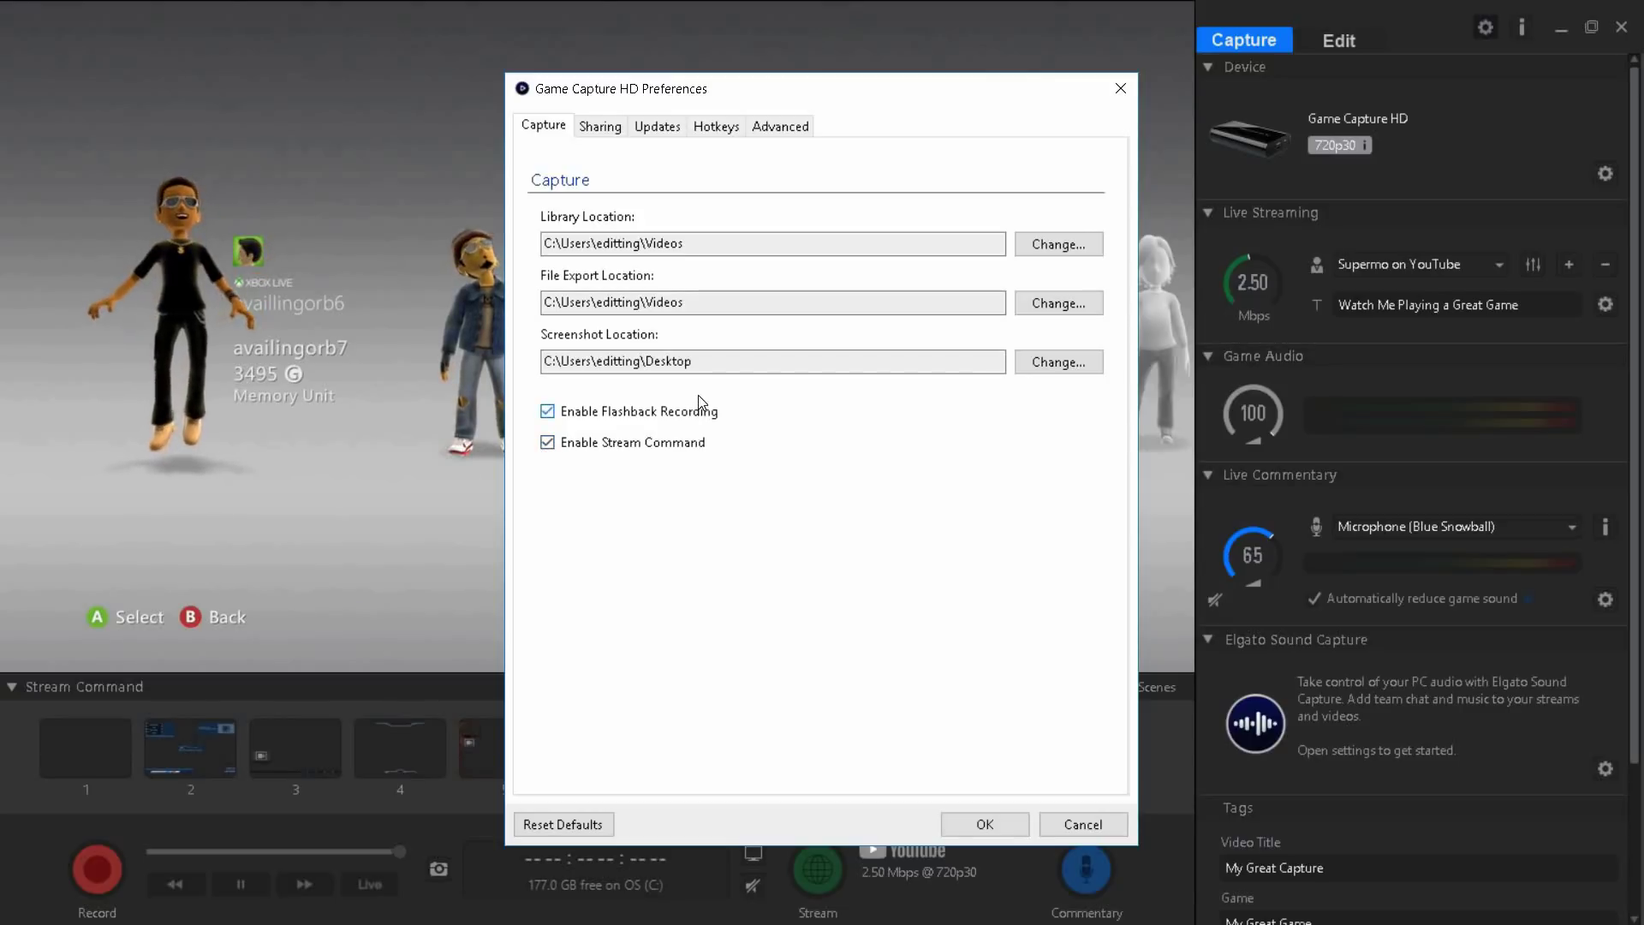
left_click(701, 410)
left_click(699, 417)
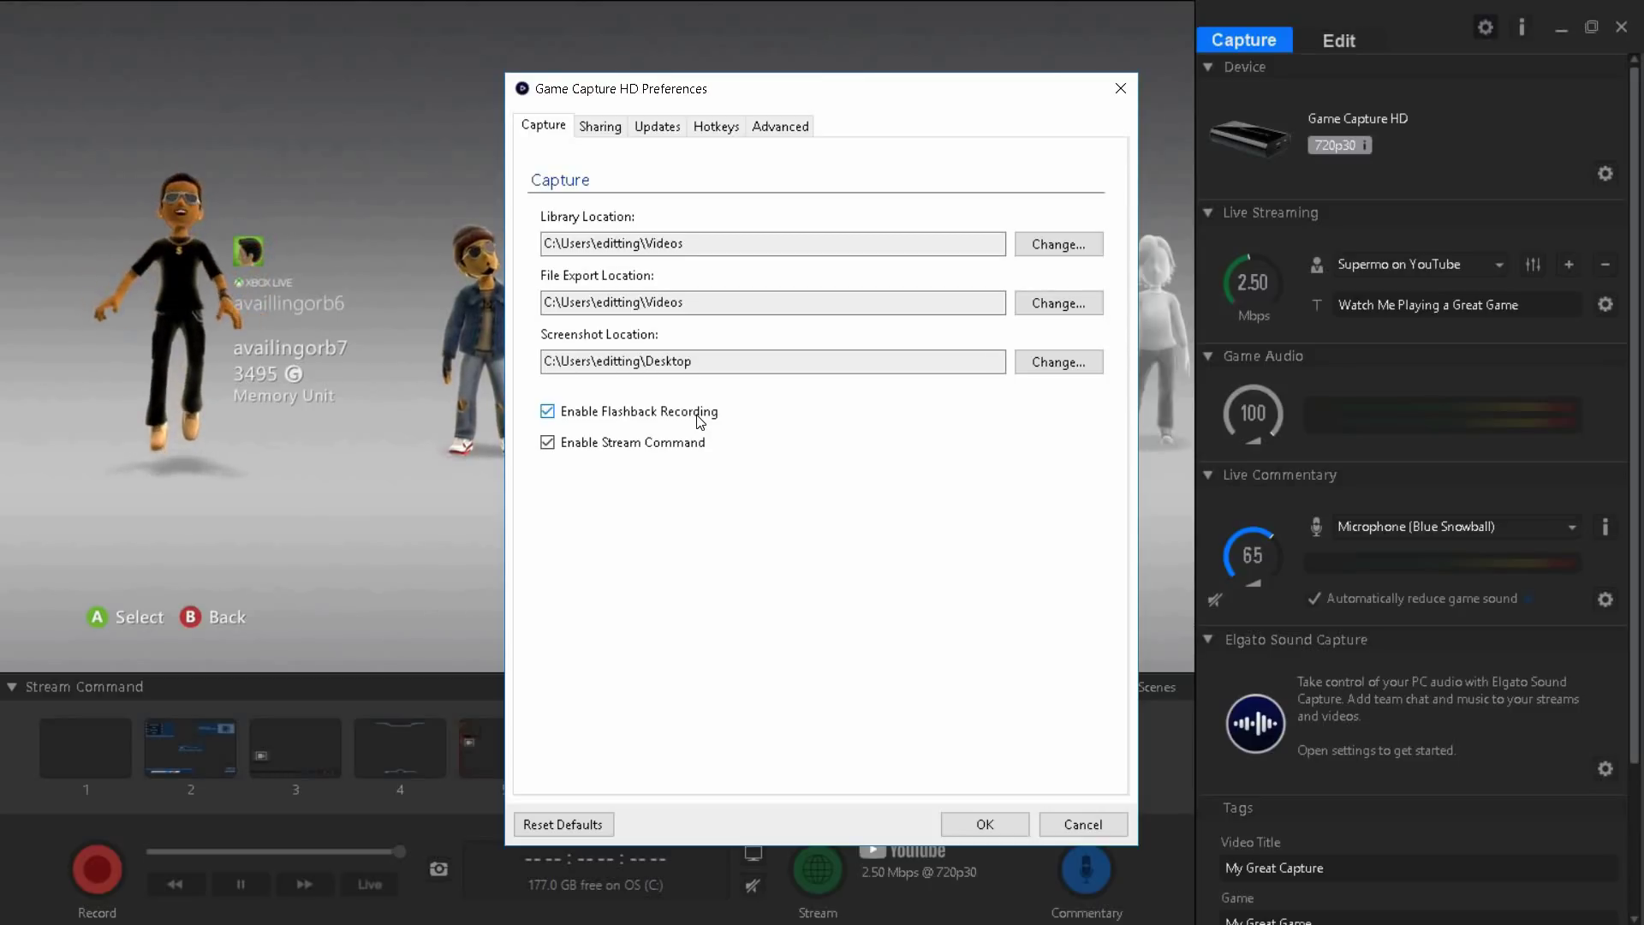
left_click(698, 415)
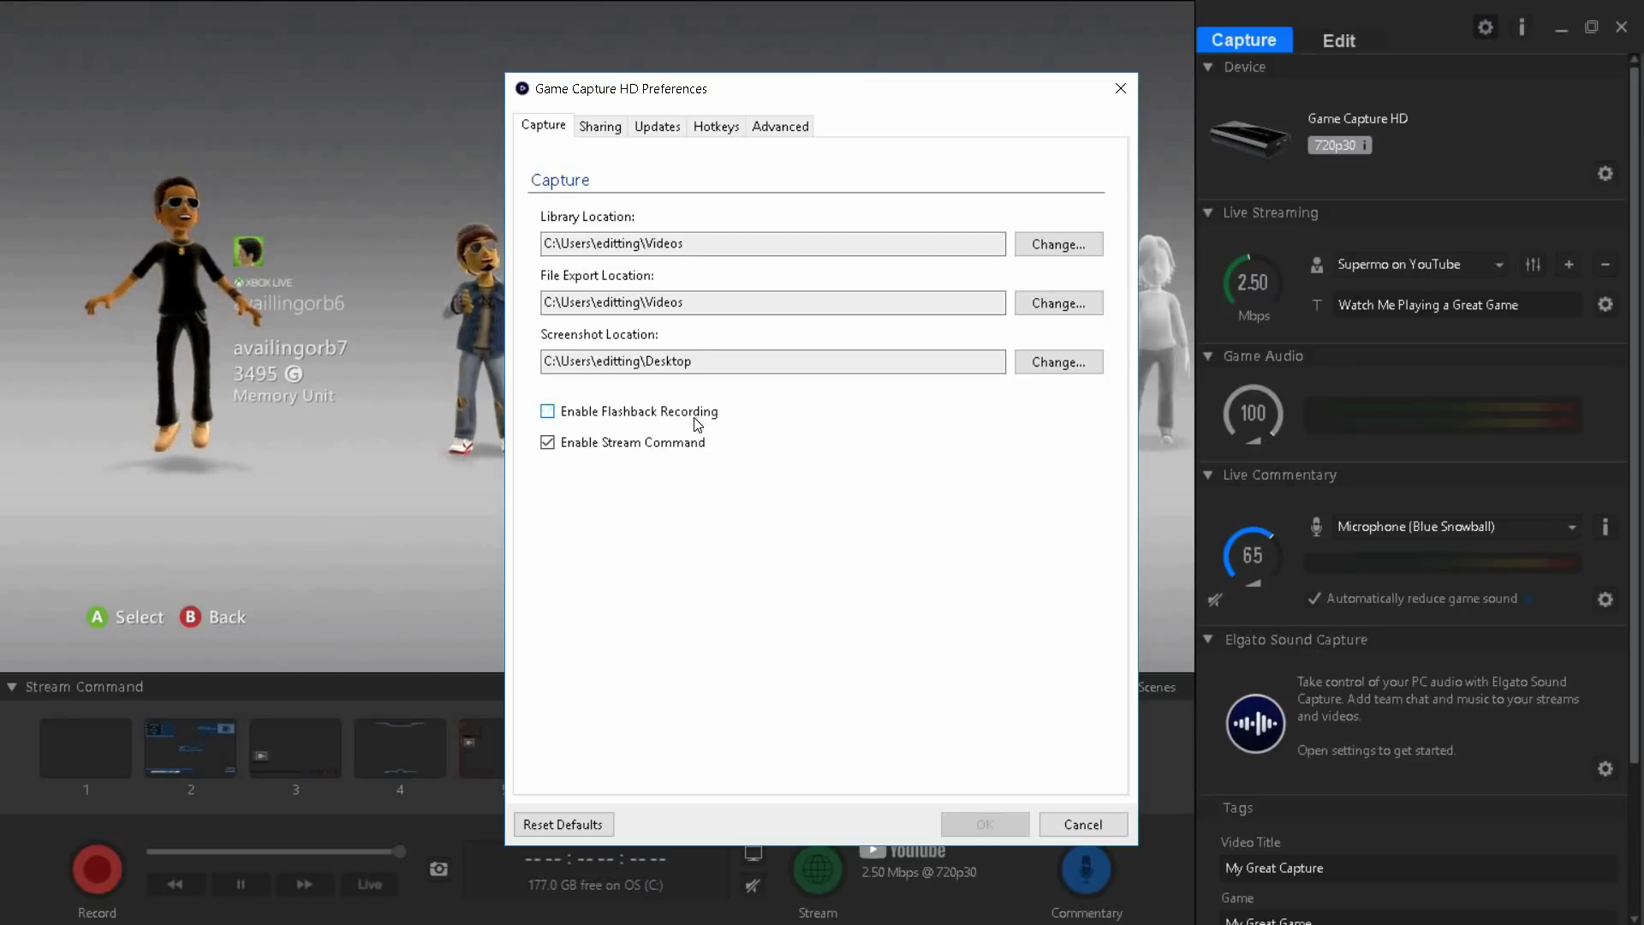
Step: View the Sharing preferences, leaving automatic MP4 conversion off
left_click(615, 133)
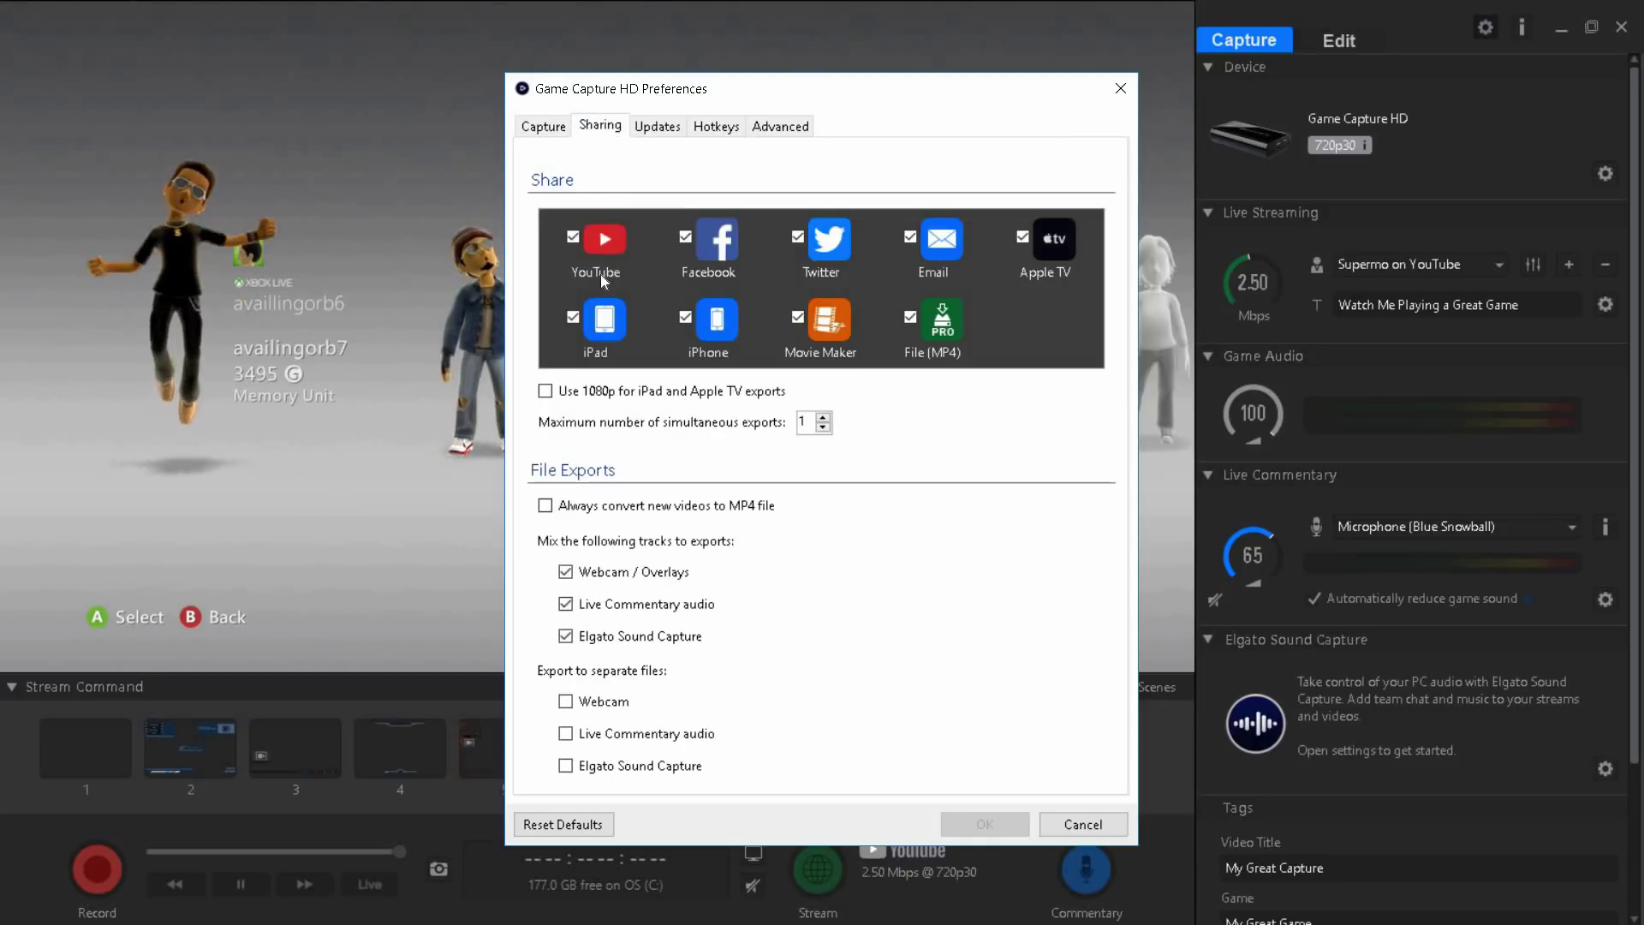
left_click(669, 508)
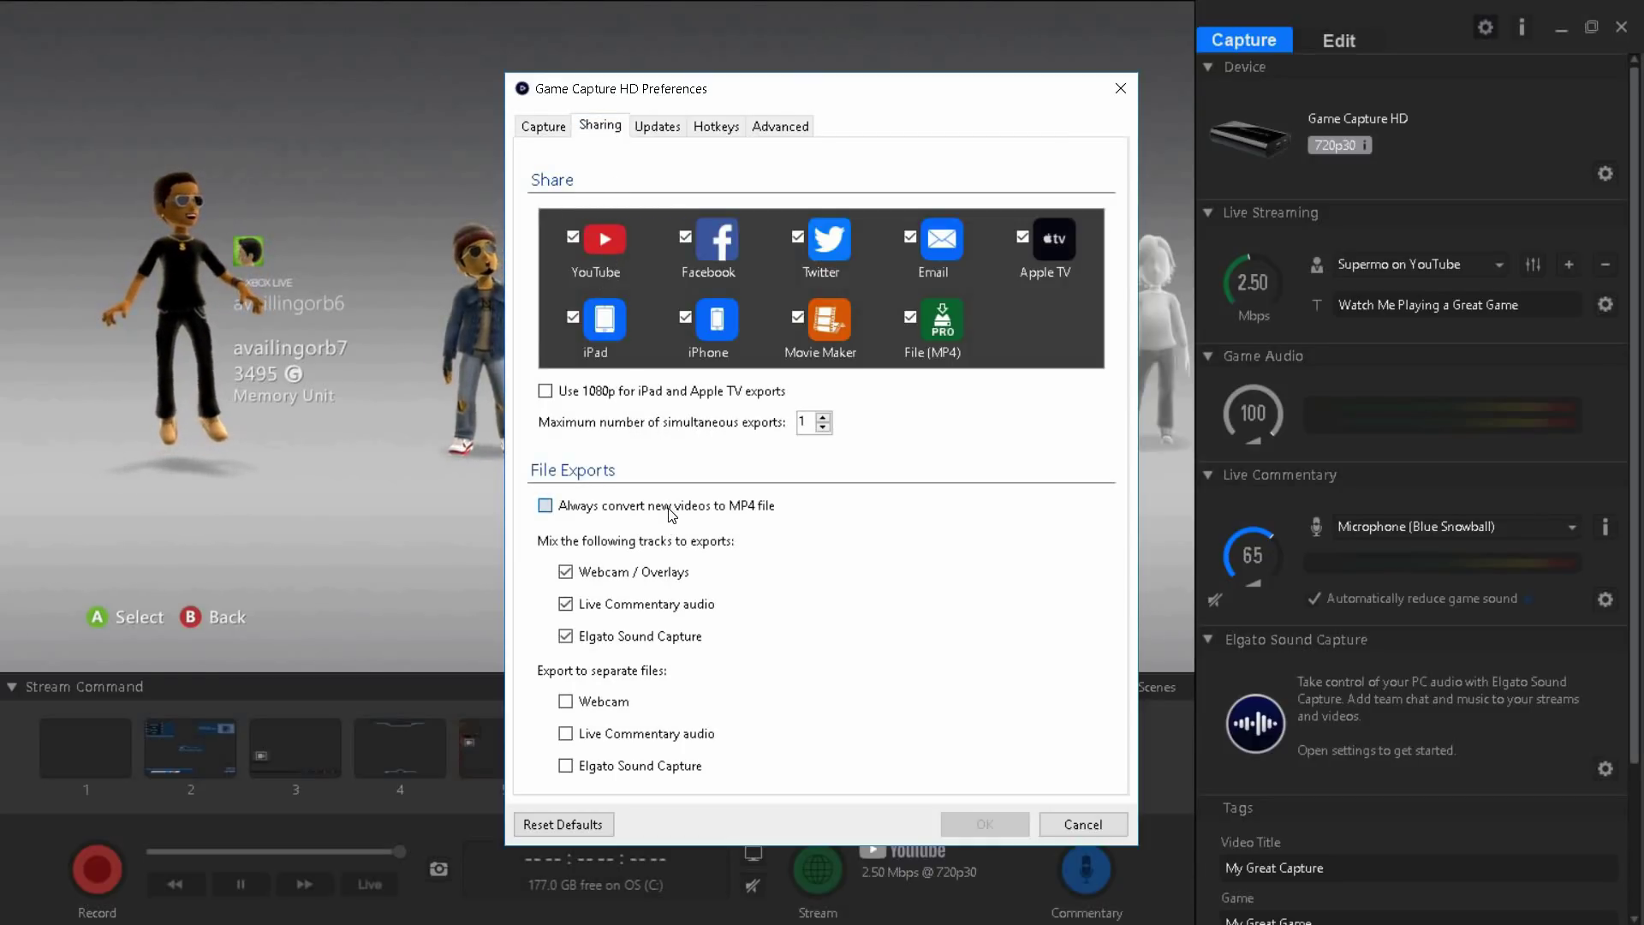
left_click(669, 508)
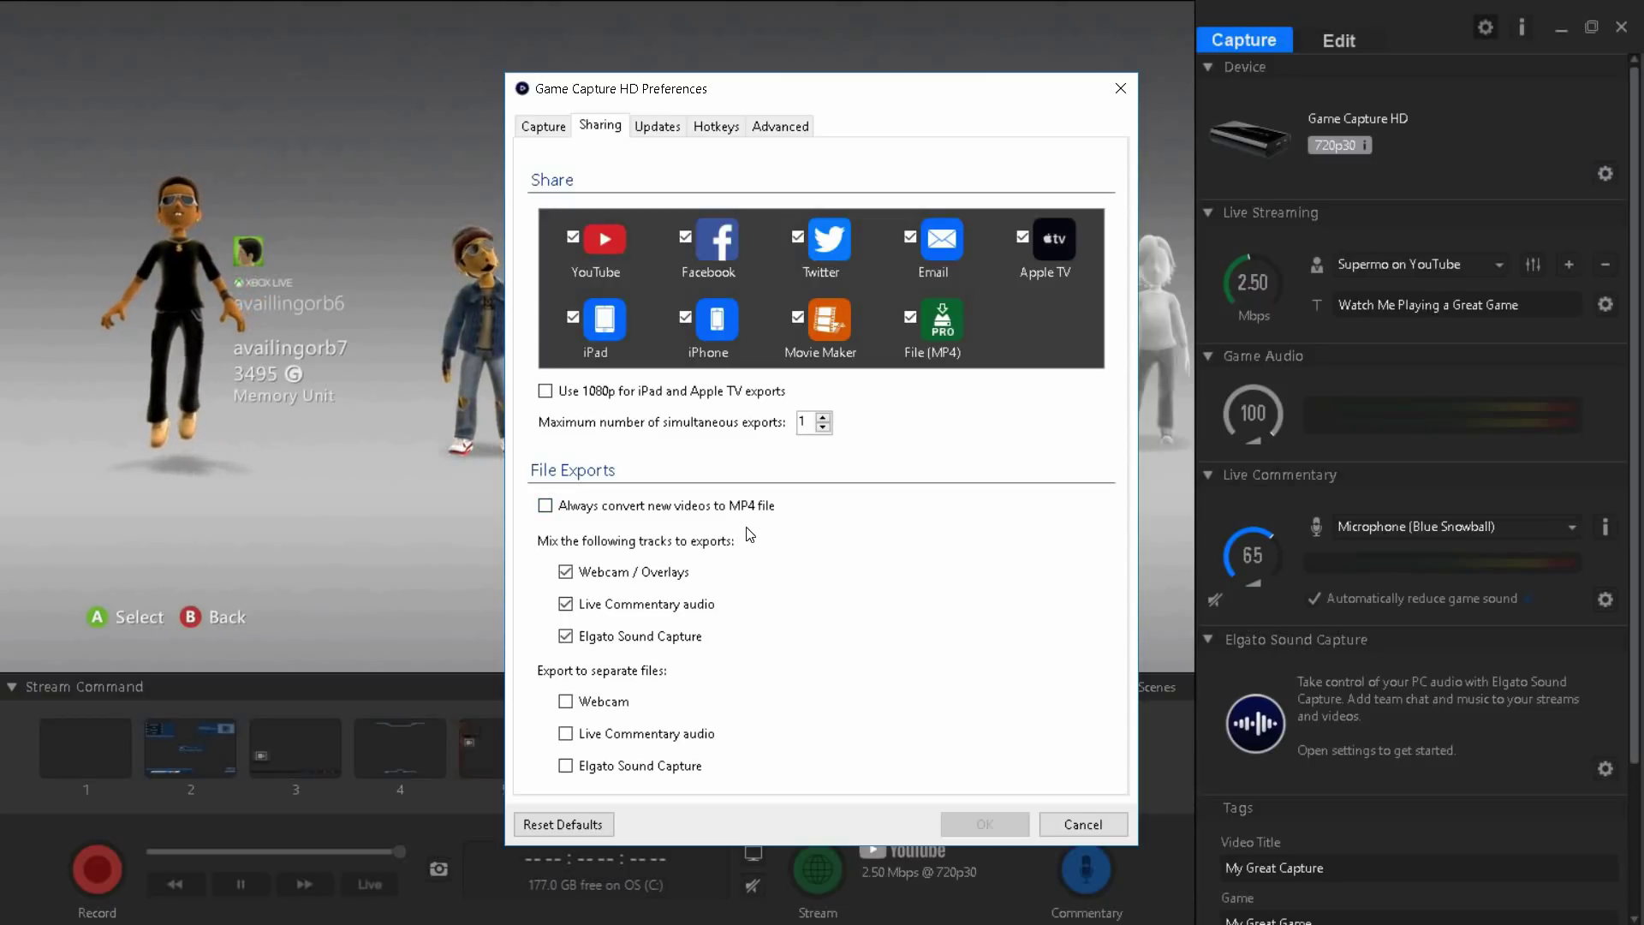
Step: Browse the Updates and Advanced preferences, then close Preferences without saving changes
left_click(661, 127)
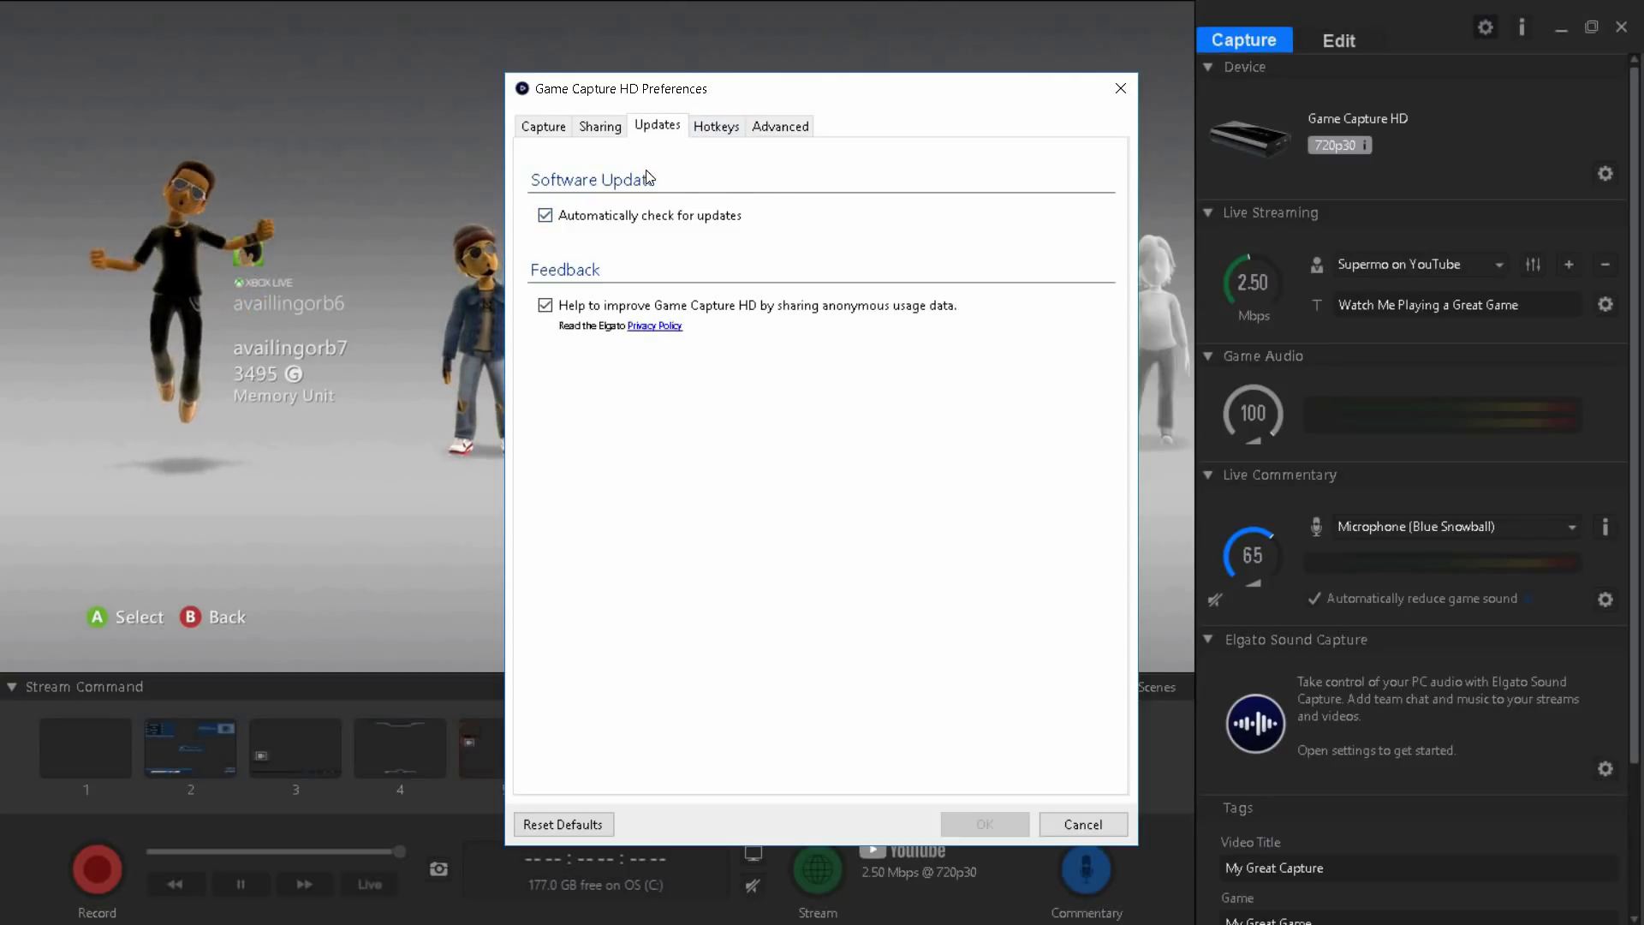
left_click(805, 129)
left_click(658, 127)
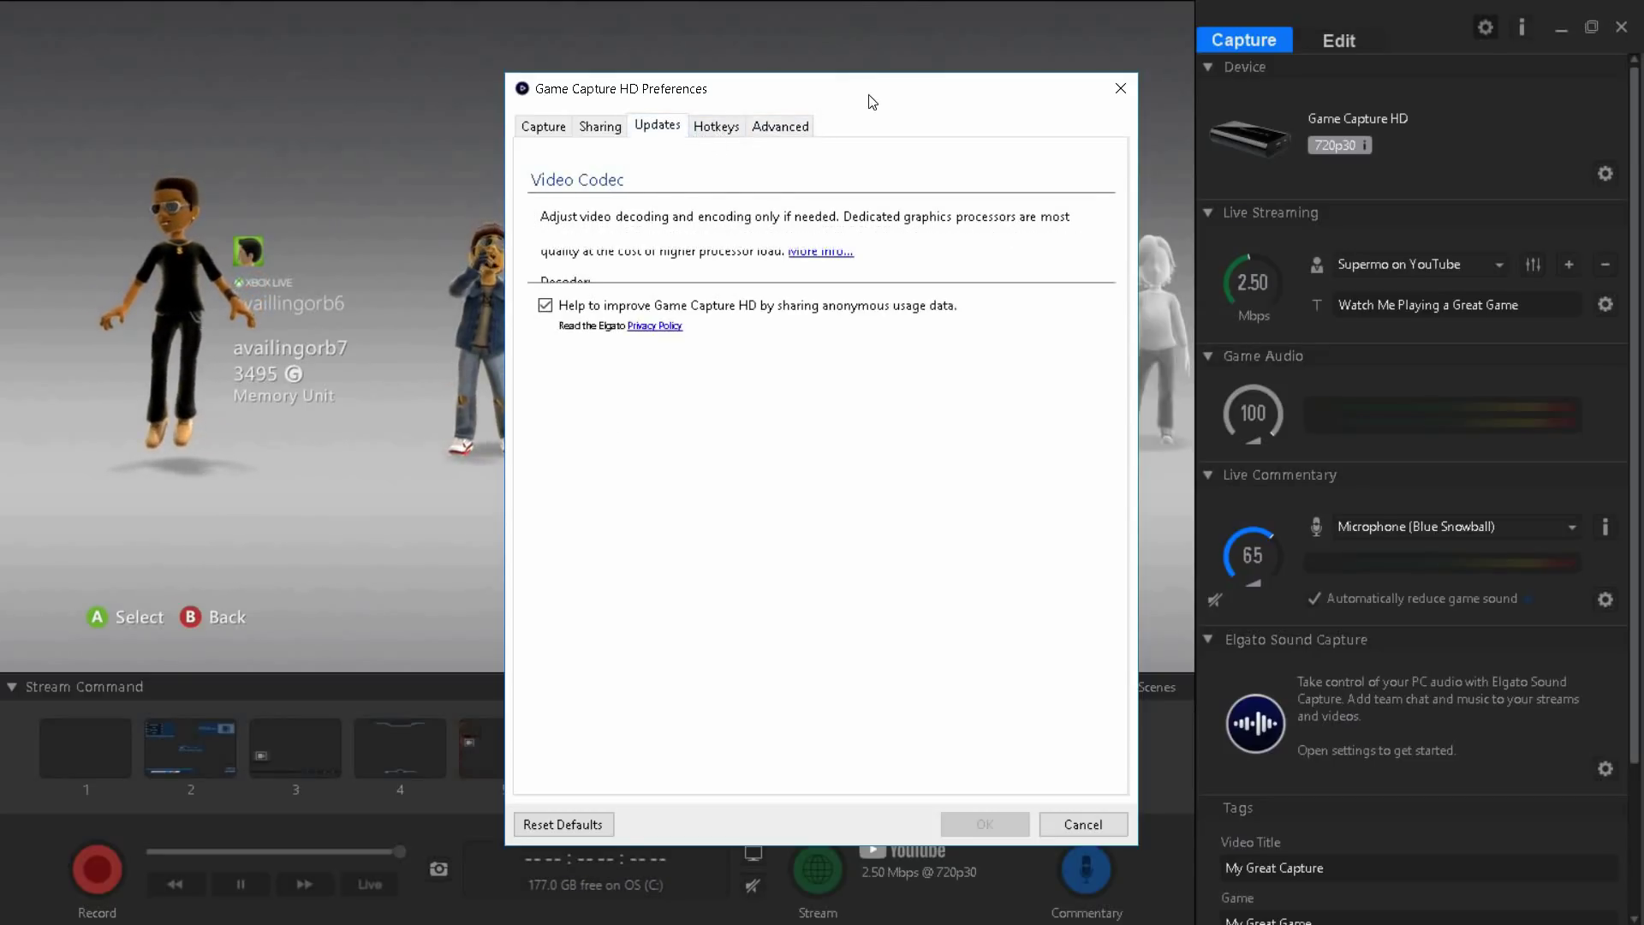
left_click(1122, 88)
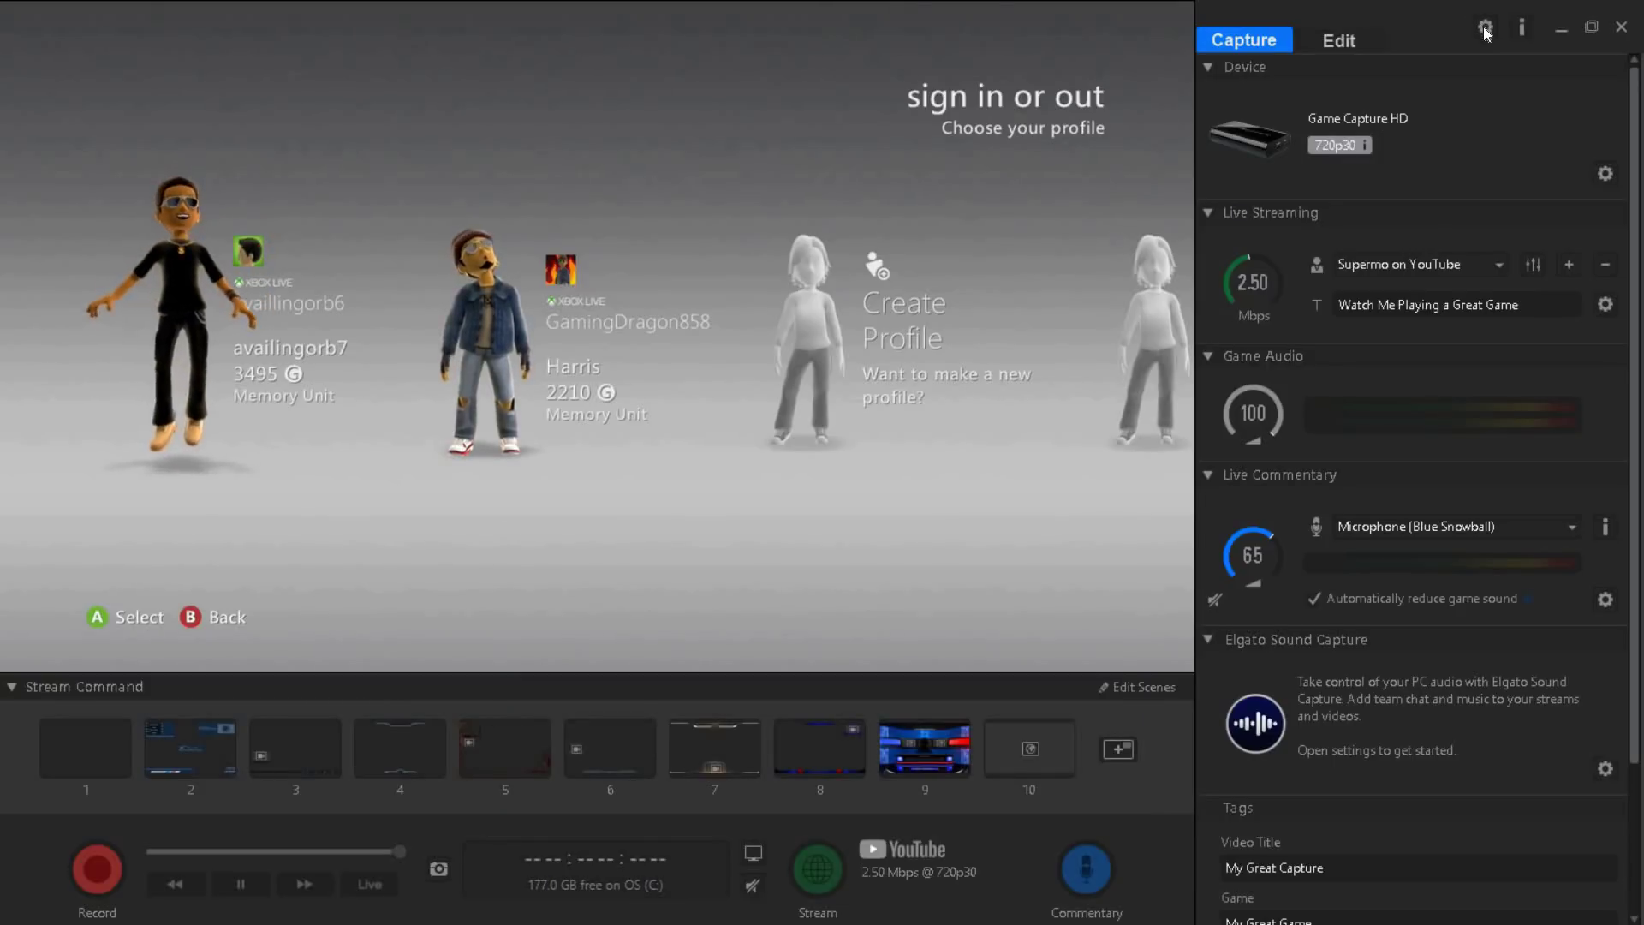
left_click(1605, 175)
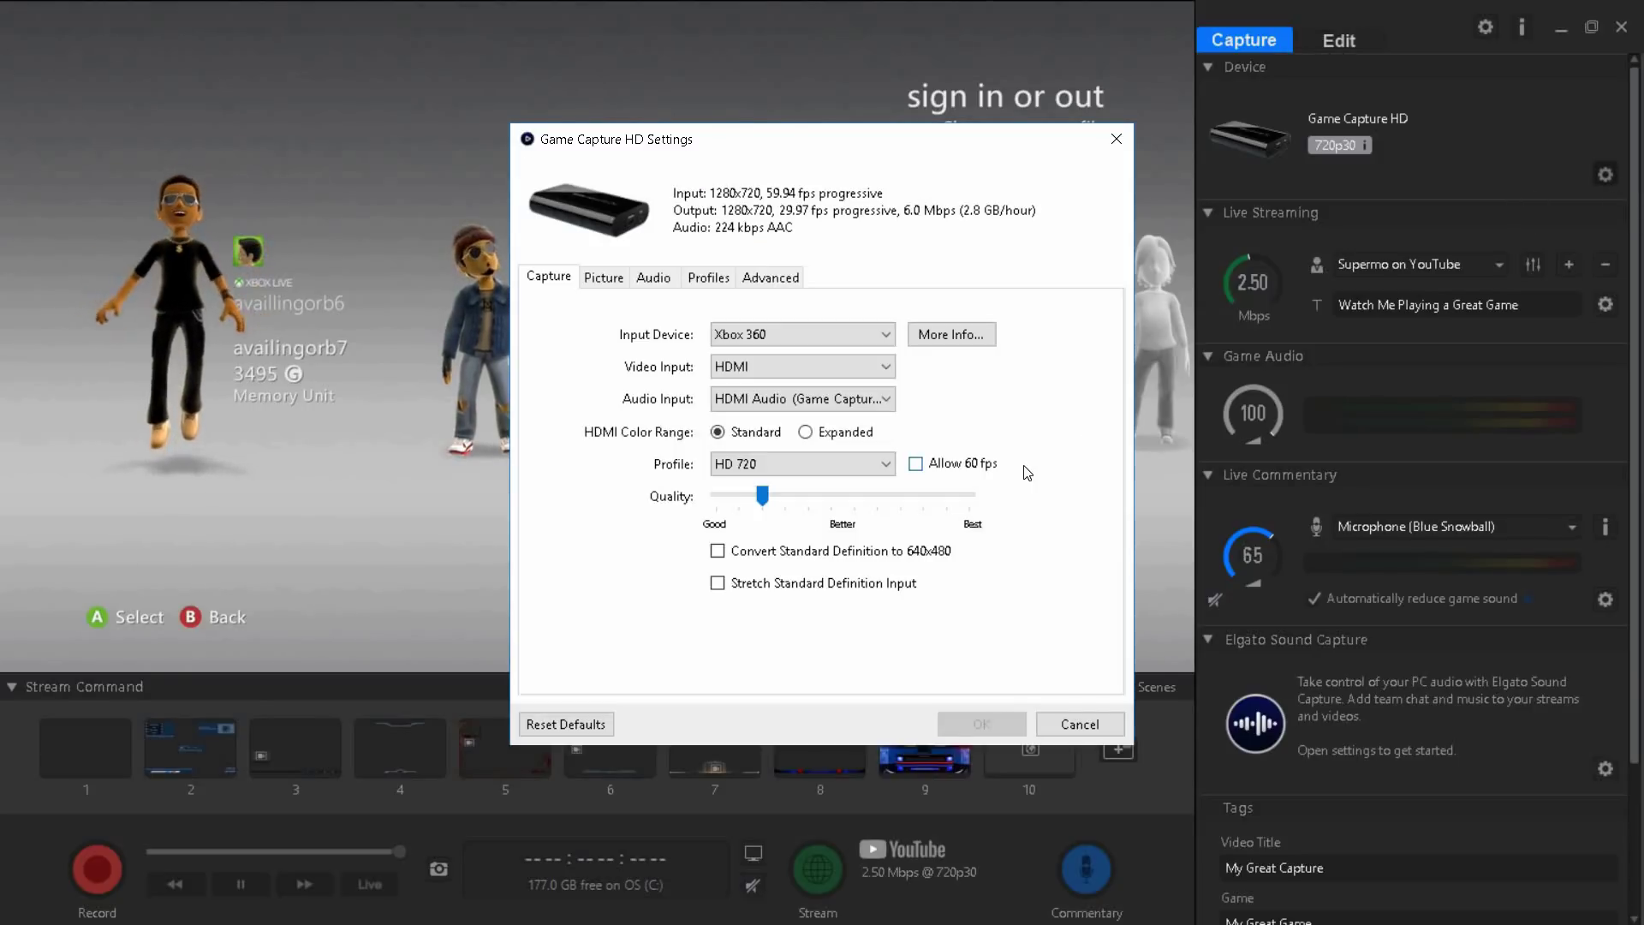
left_click(776, 341)
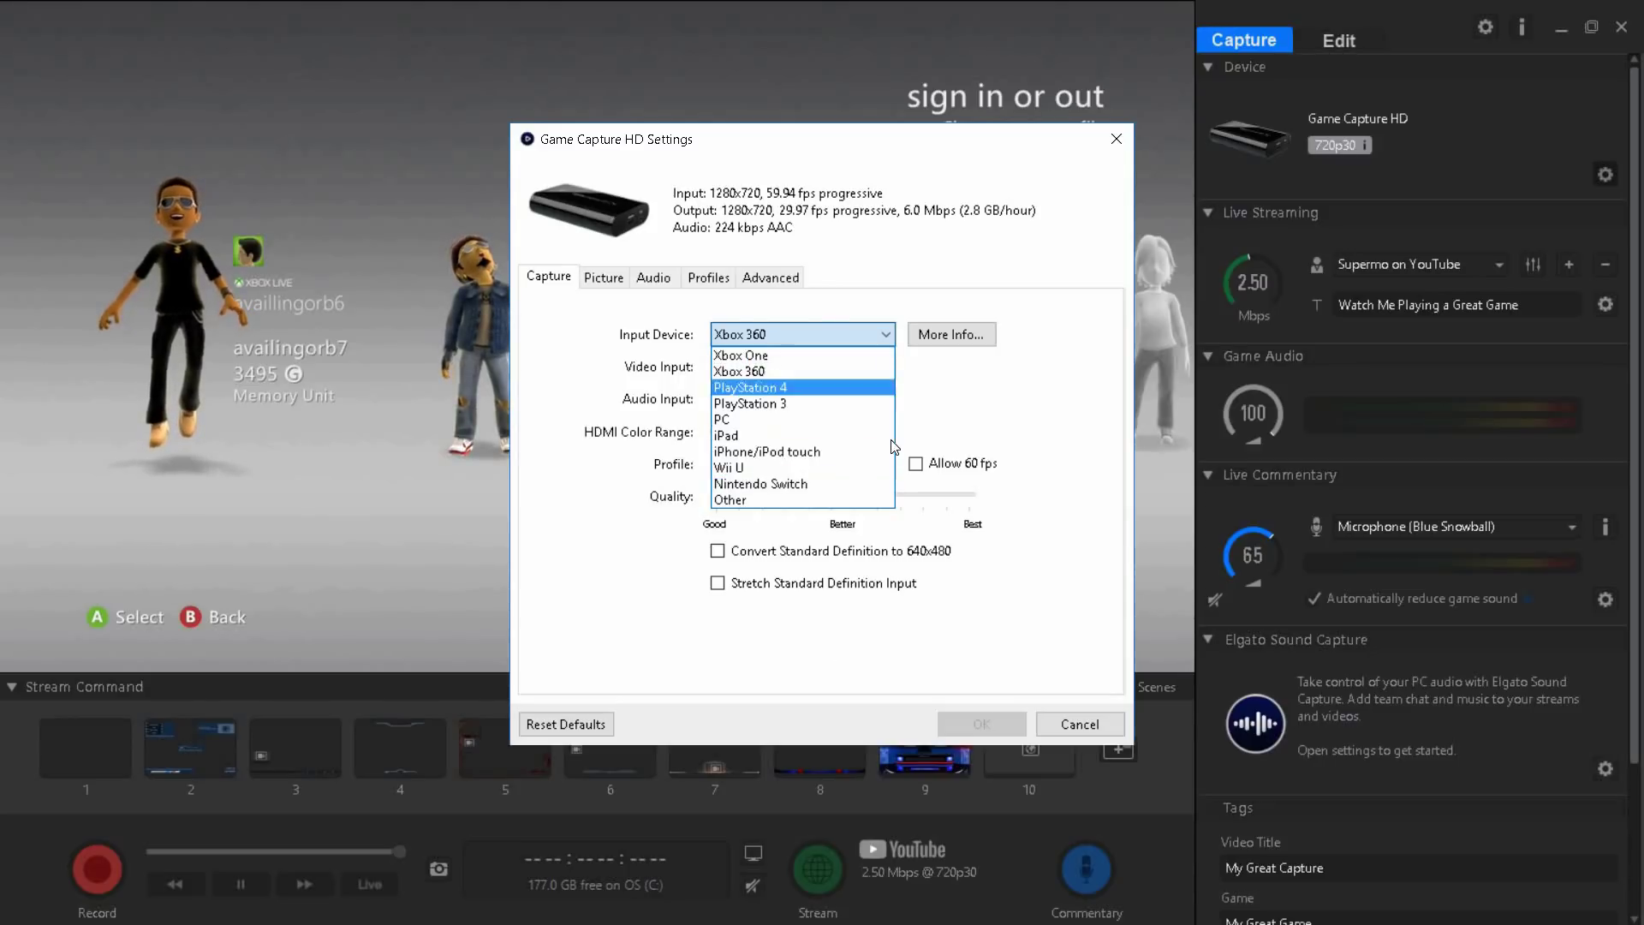
left_click(814, 363)
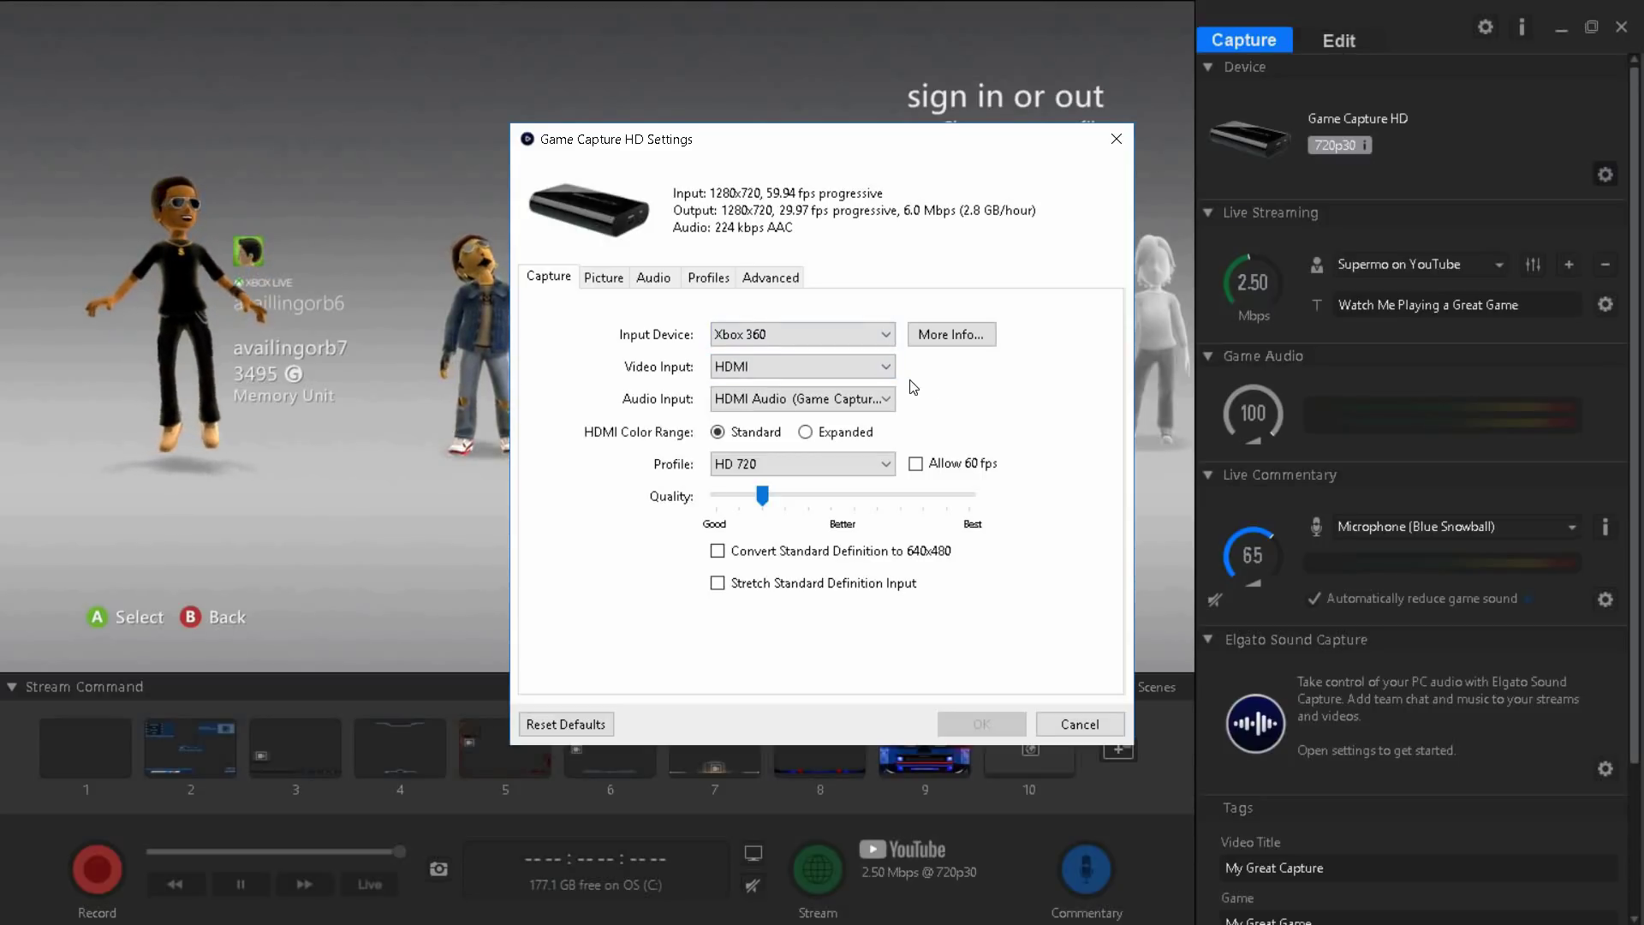
left_click(860, 373)
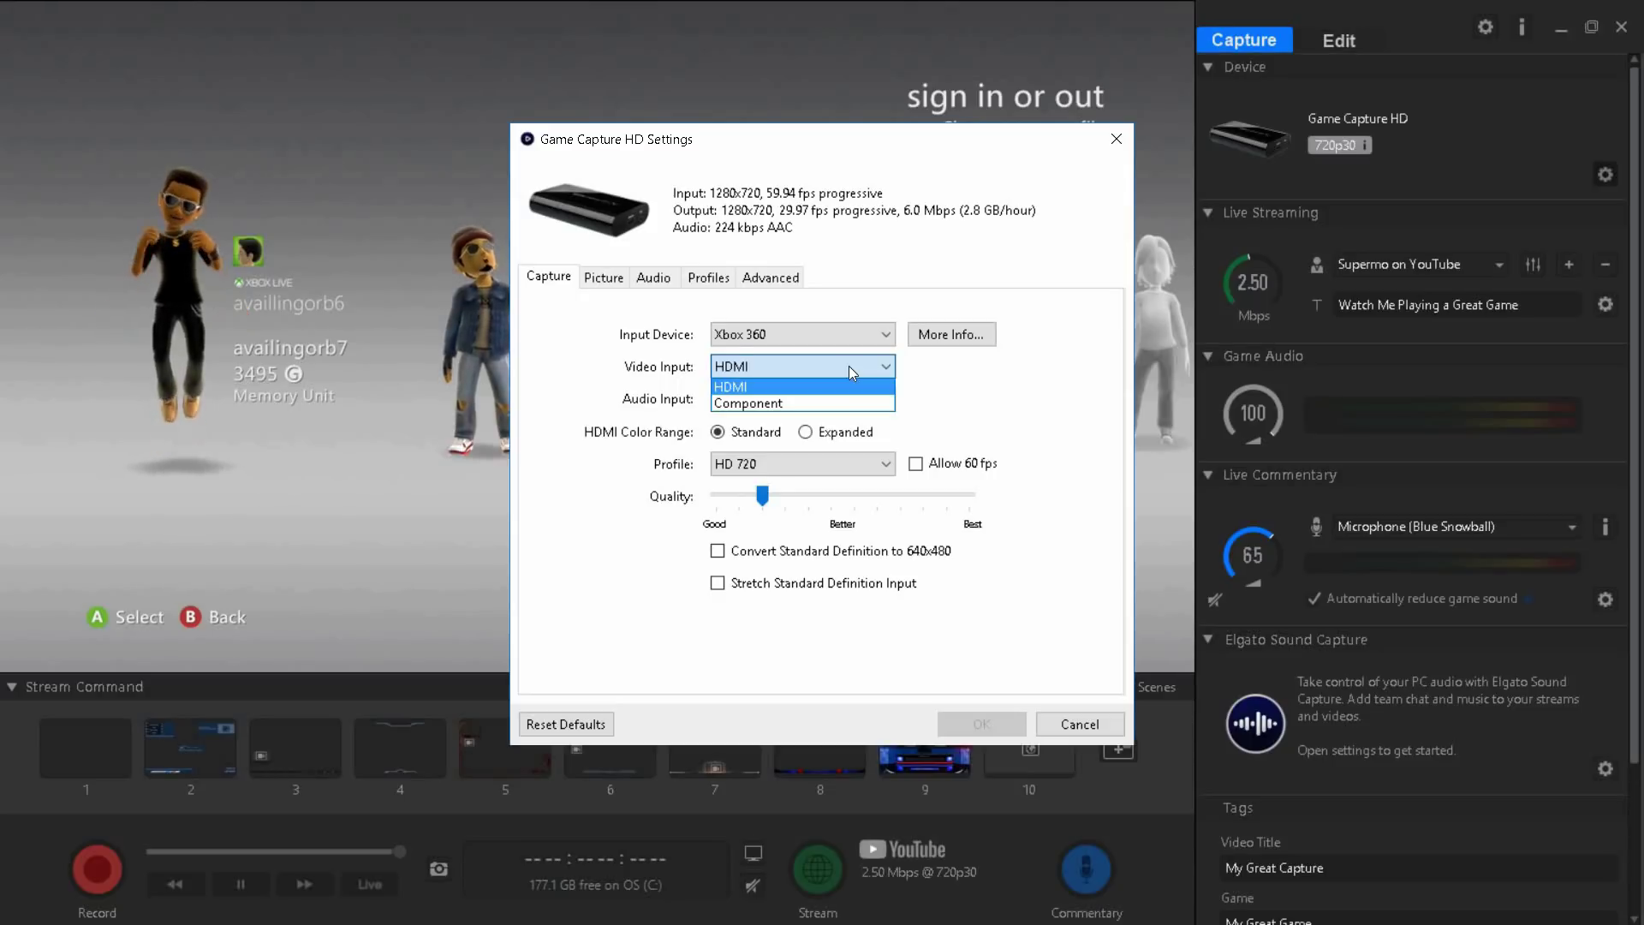
left_click(952, 383)
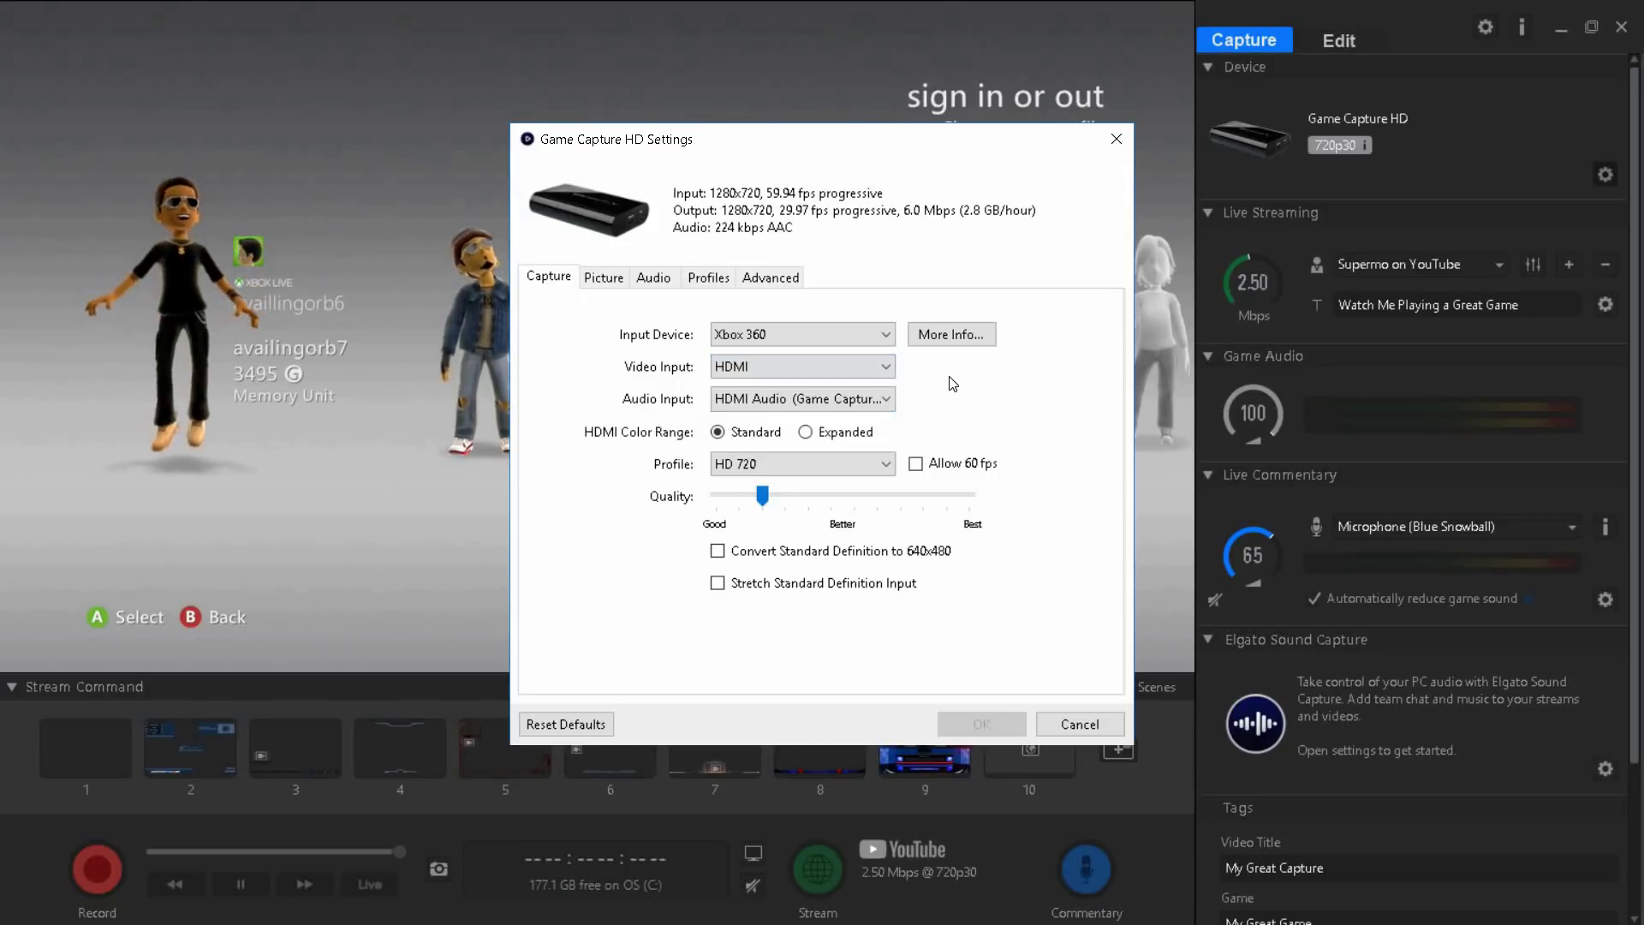
left_click(856, 399)
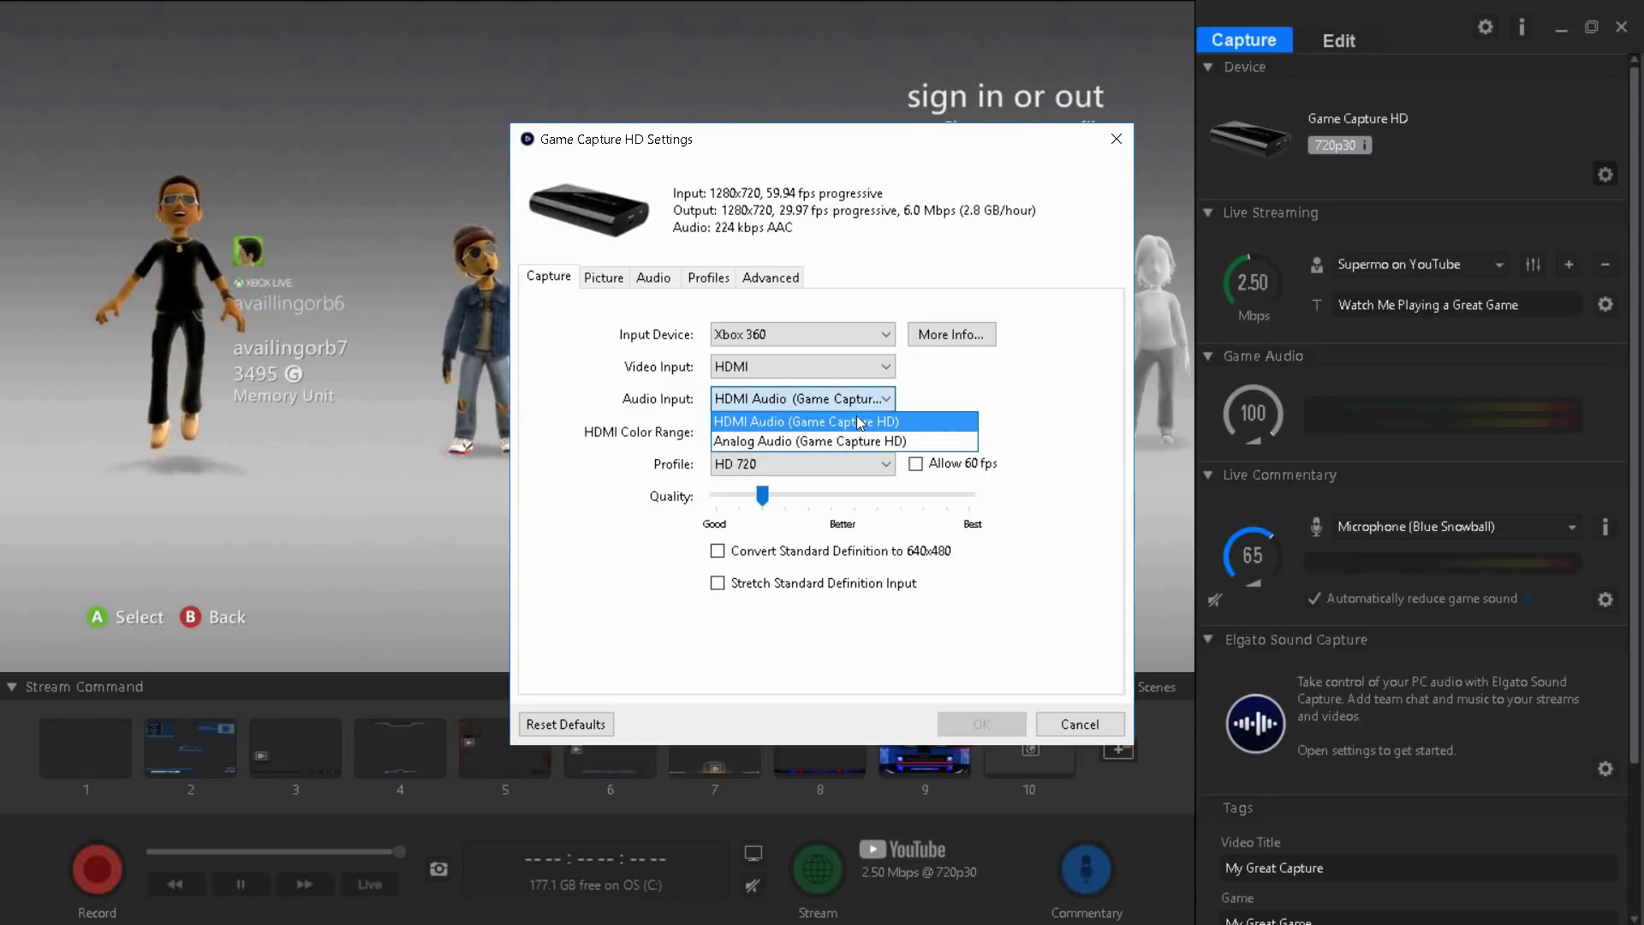
left_click(859, 420)
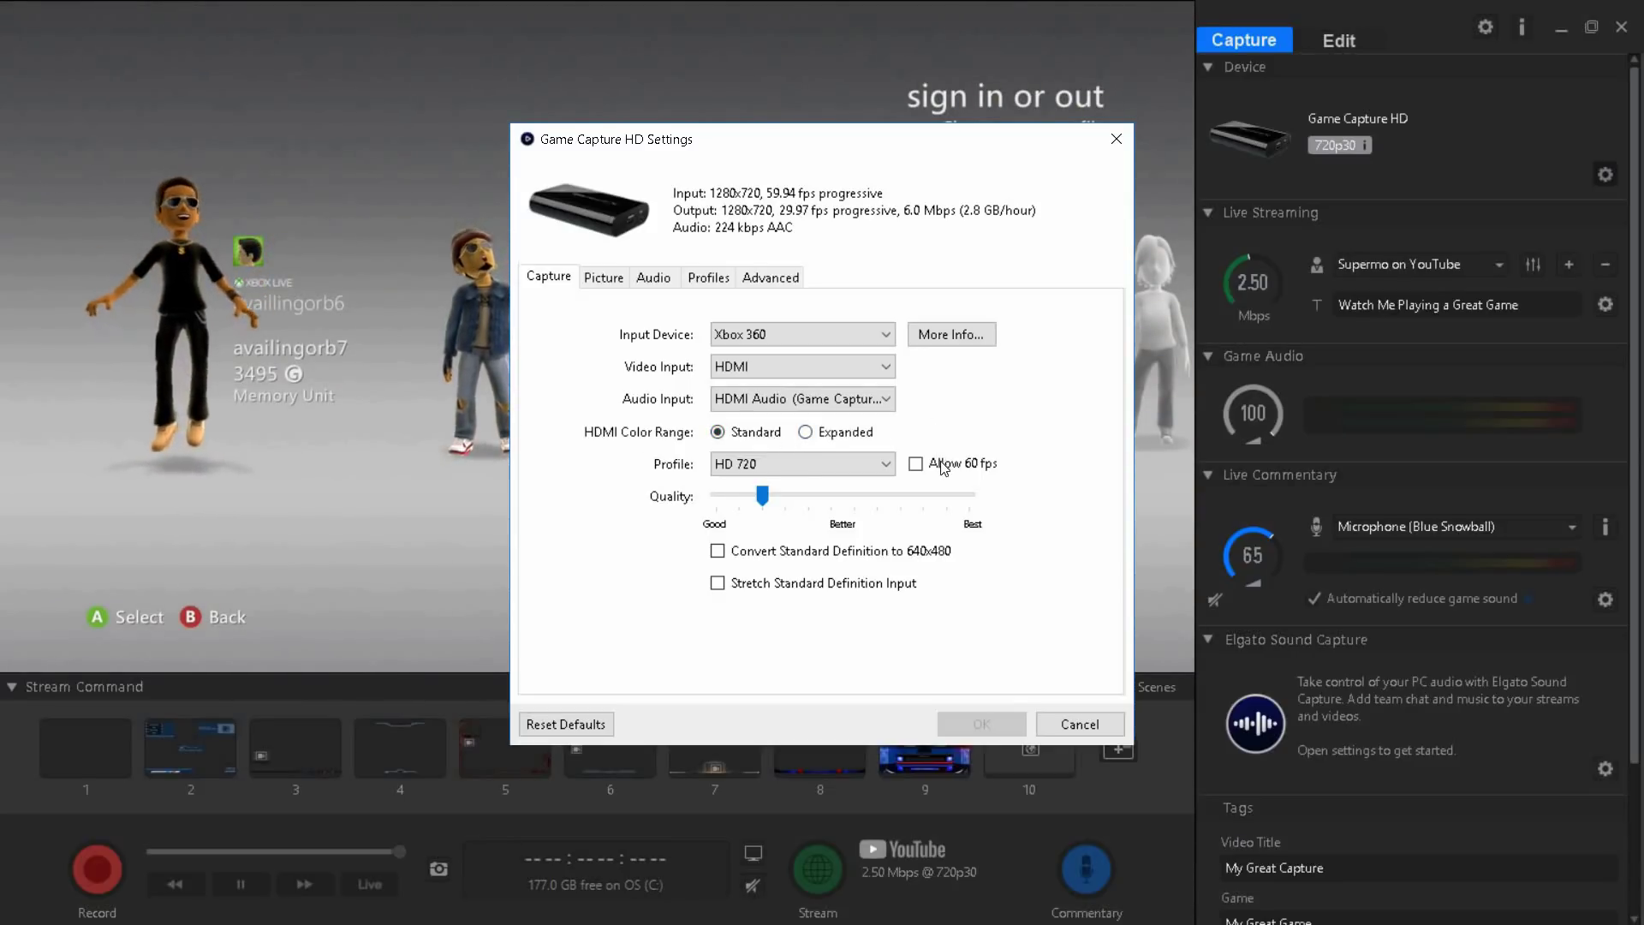
mouse_move(944, 468)
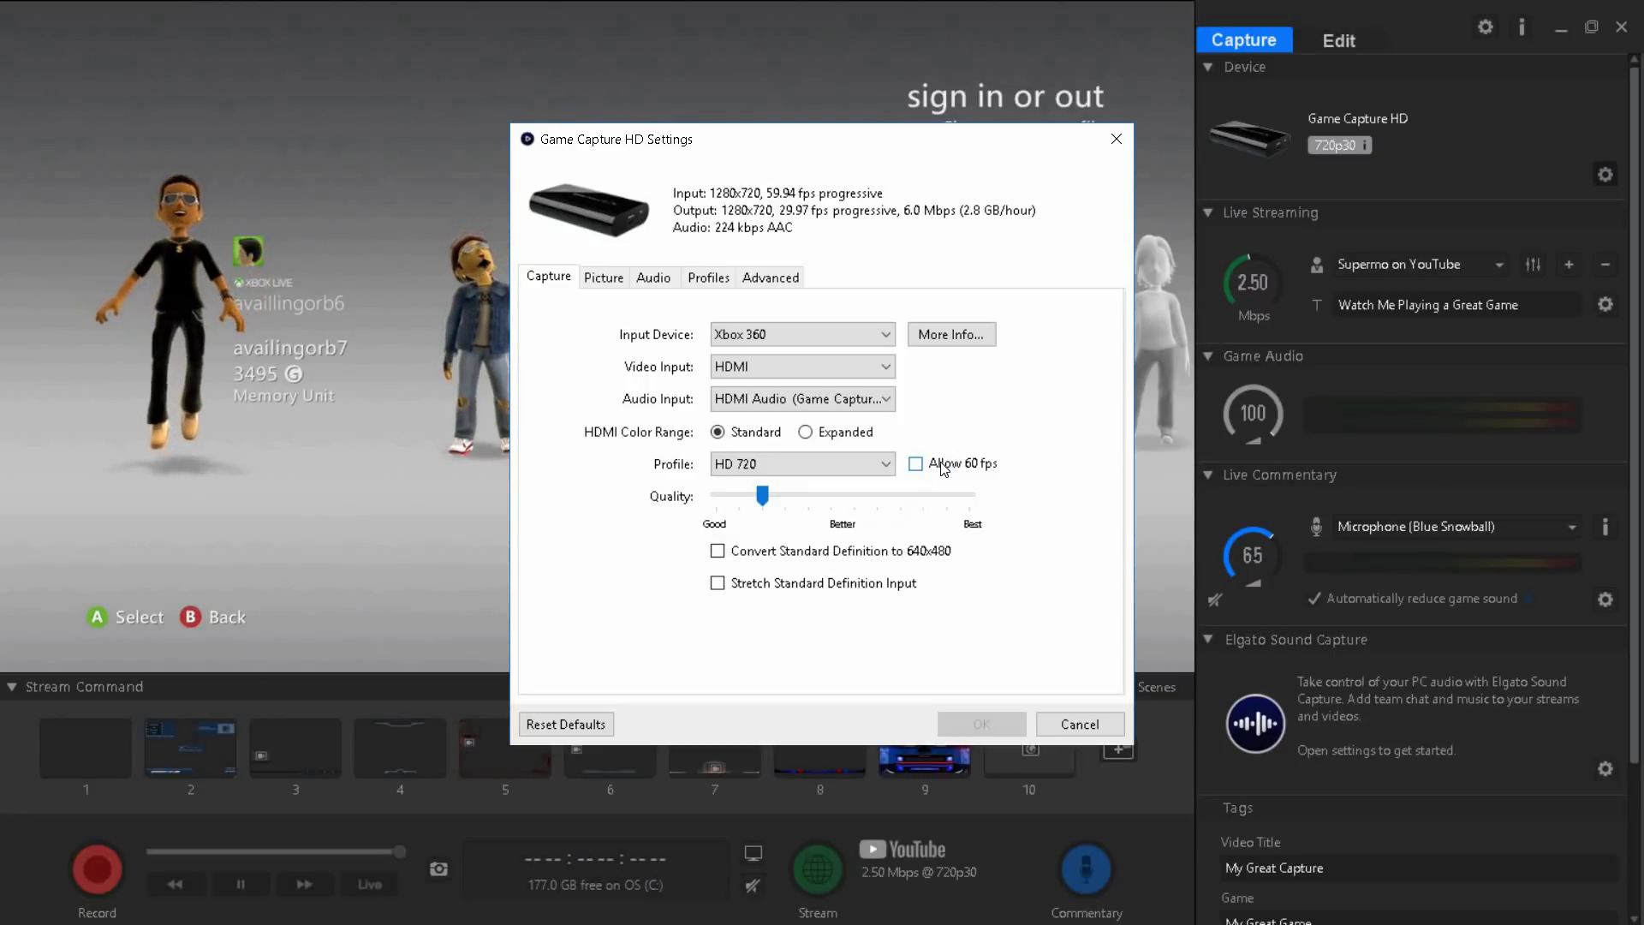
left_click(943, 463)
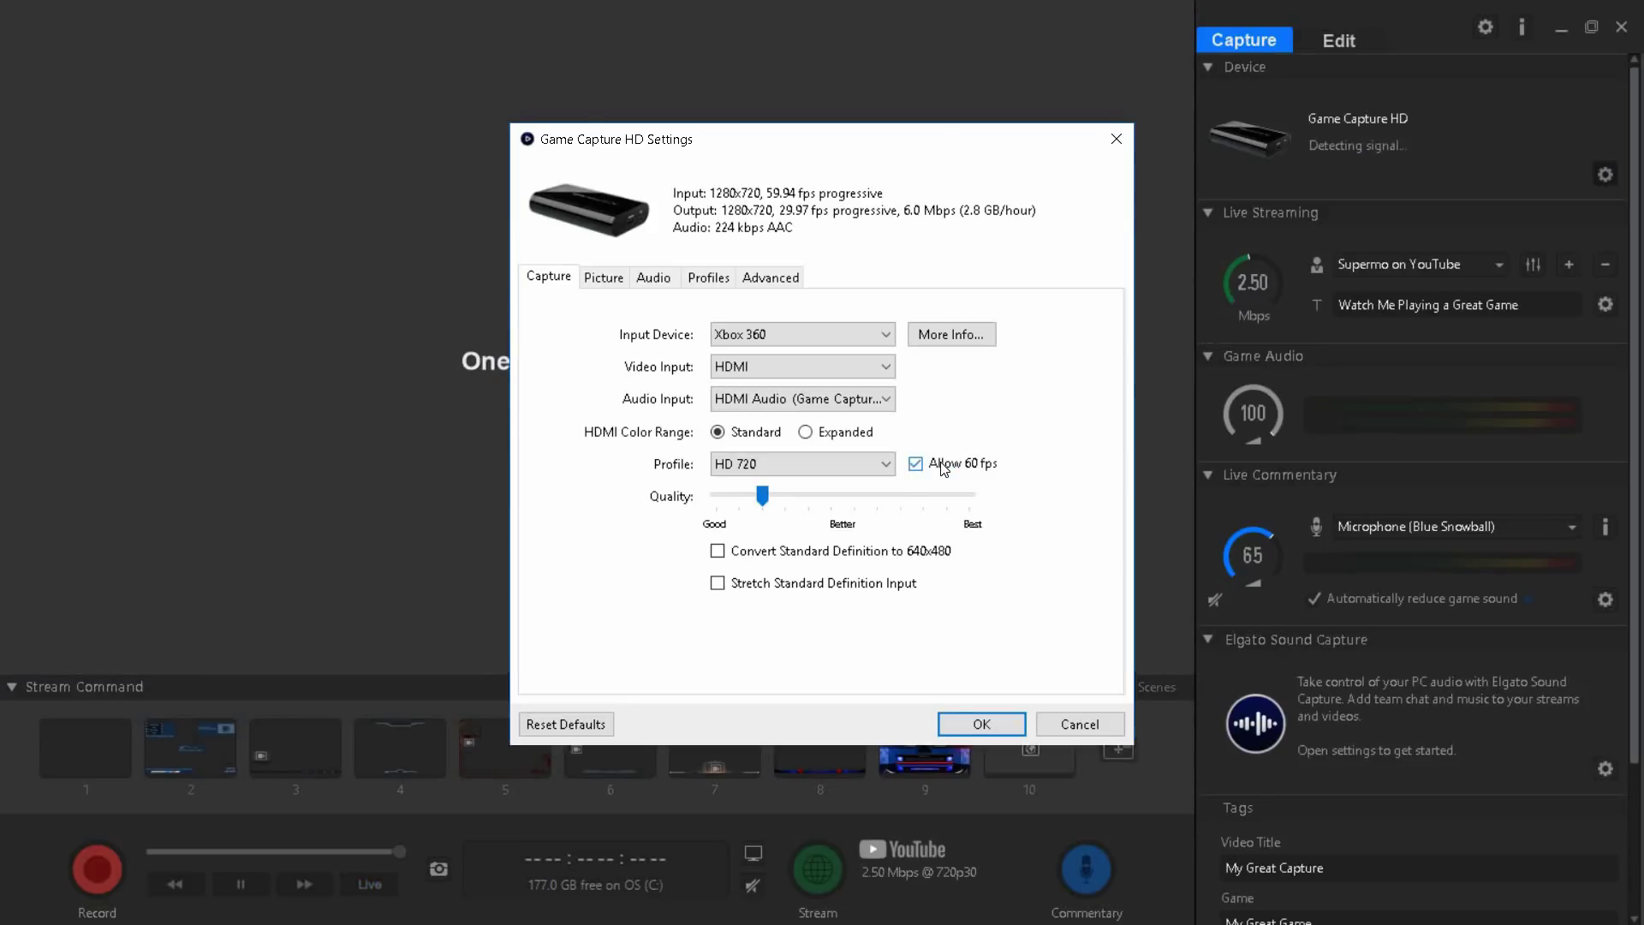
left_click(883, 464)
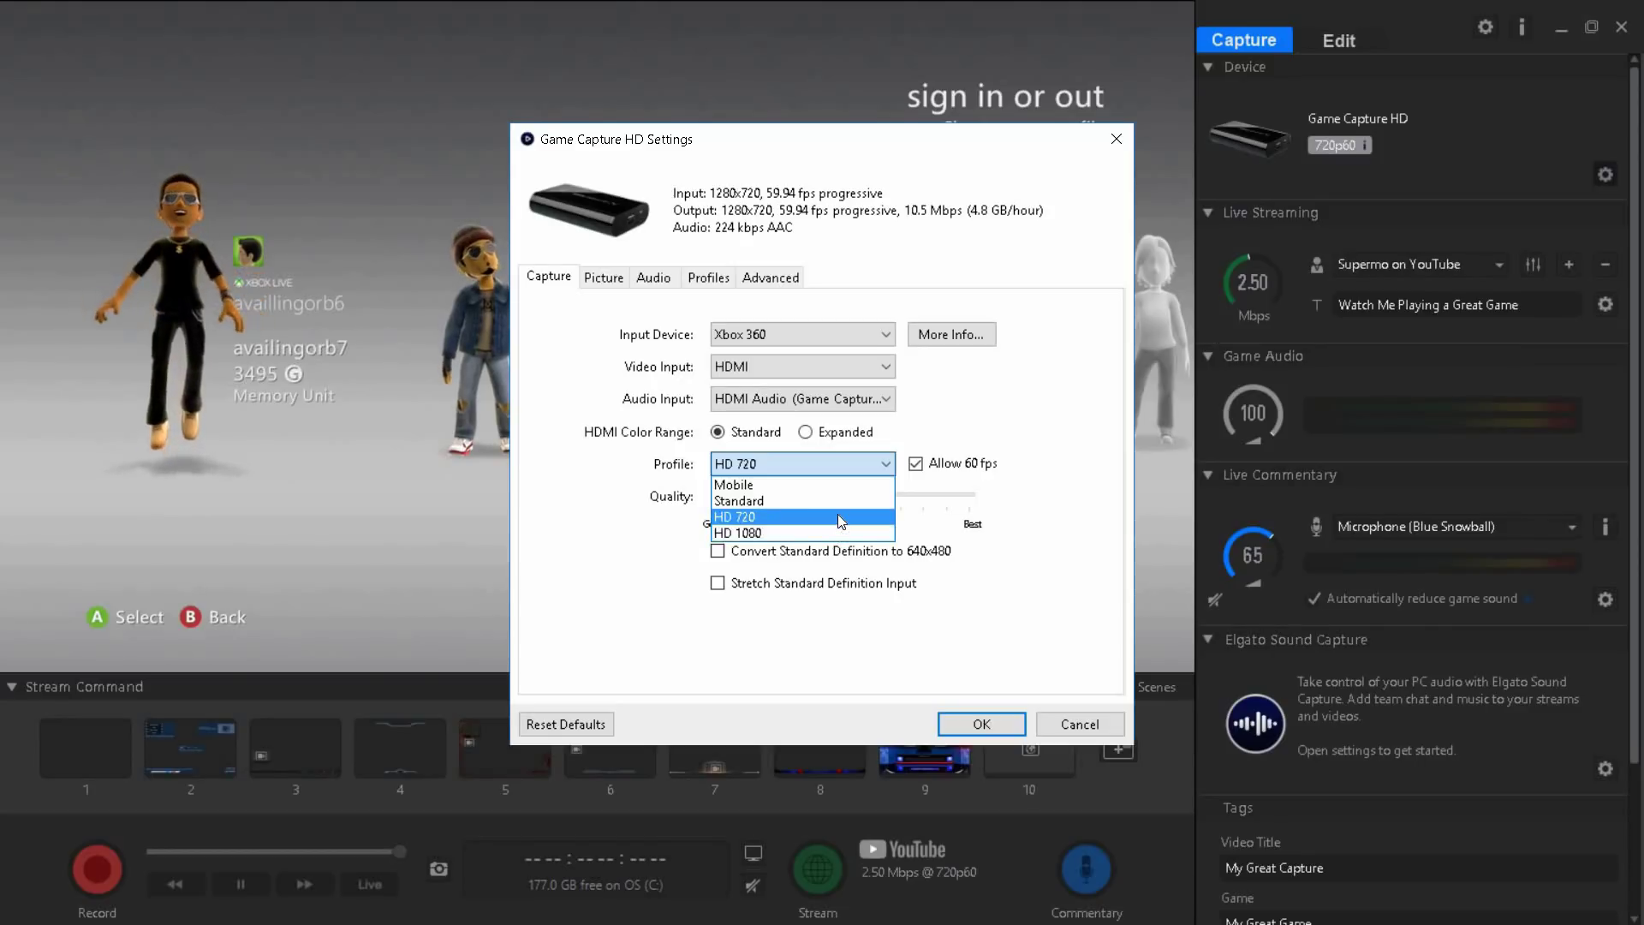
left_click(837, 516)
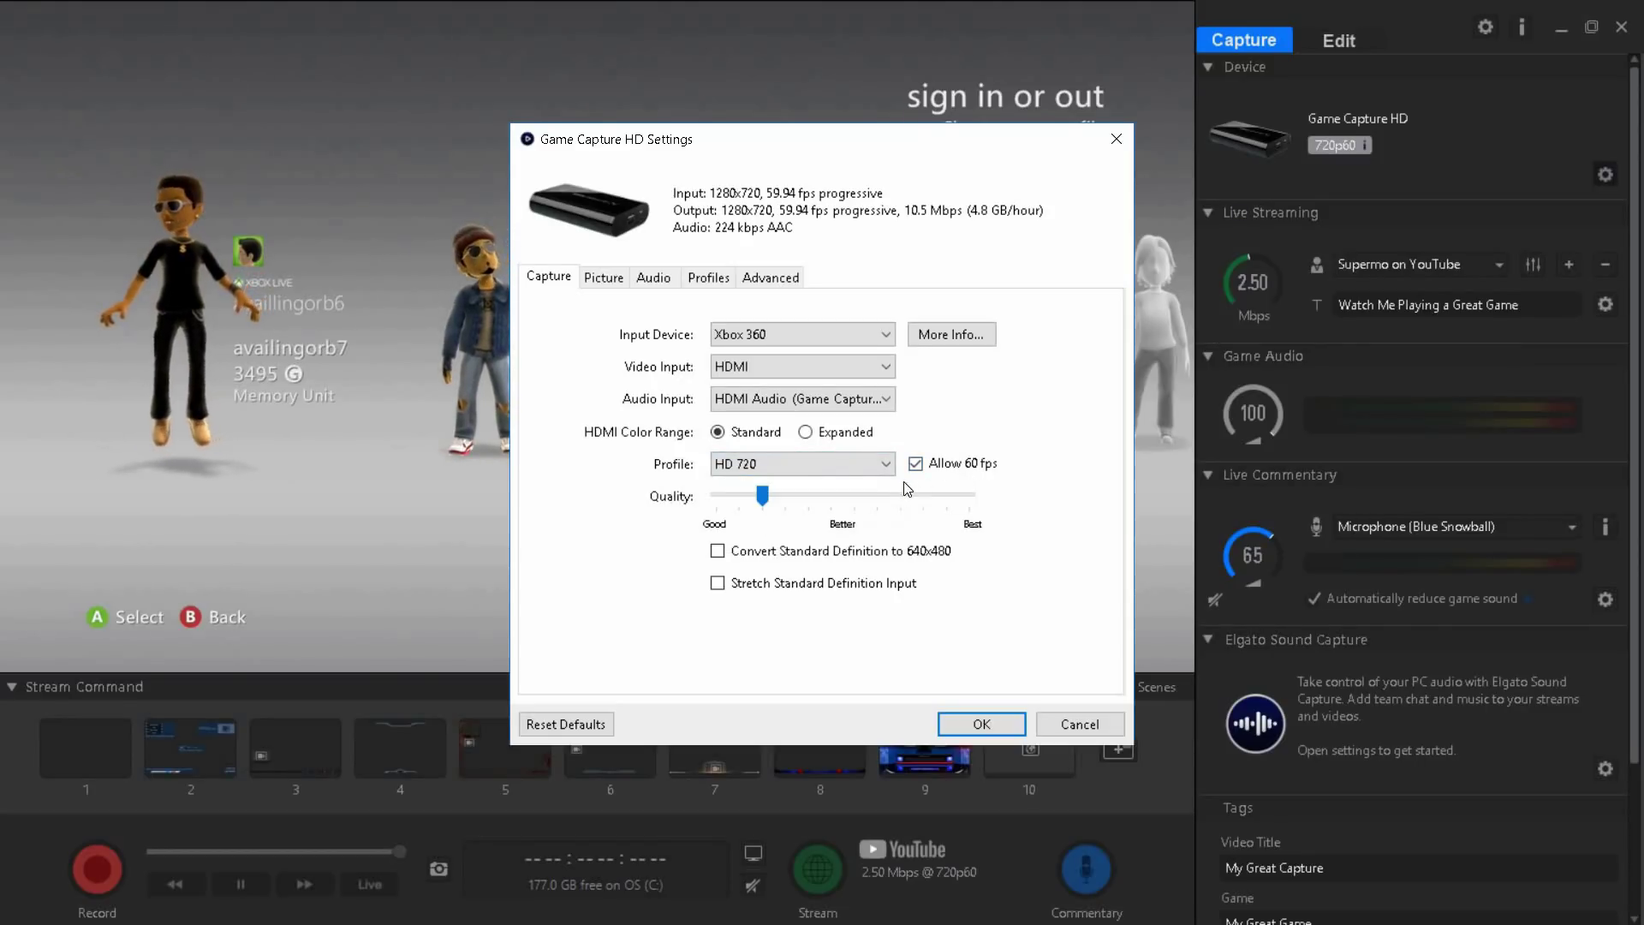
left_click(876, 469)
left_click(882, 464)
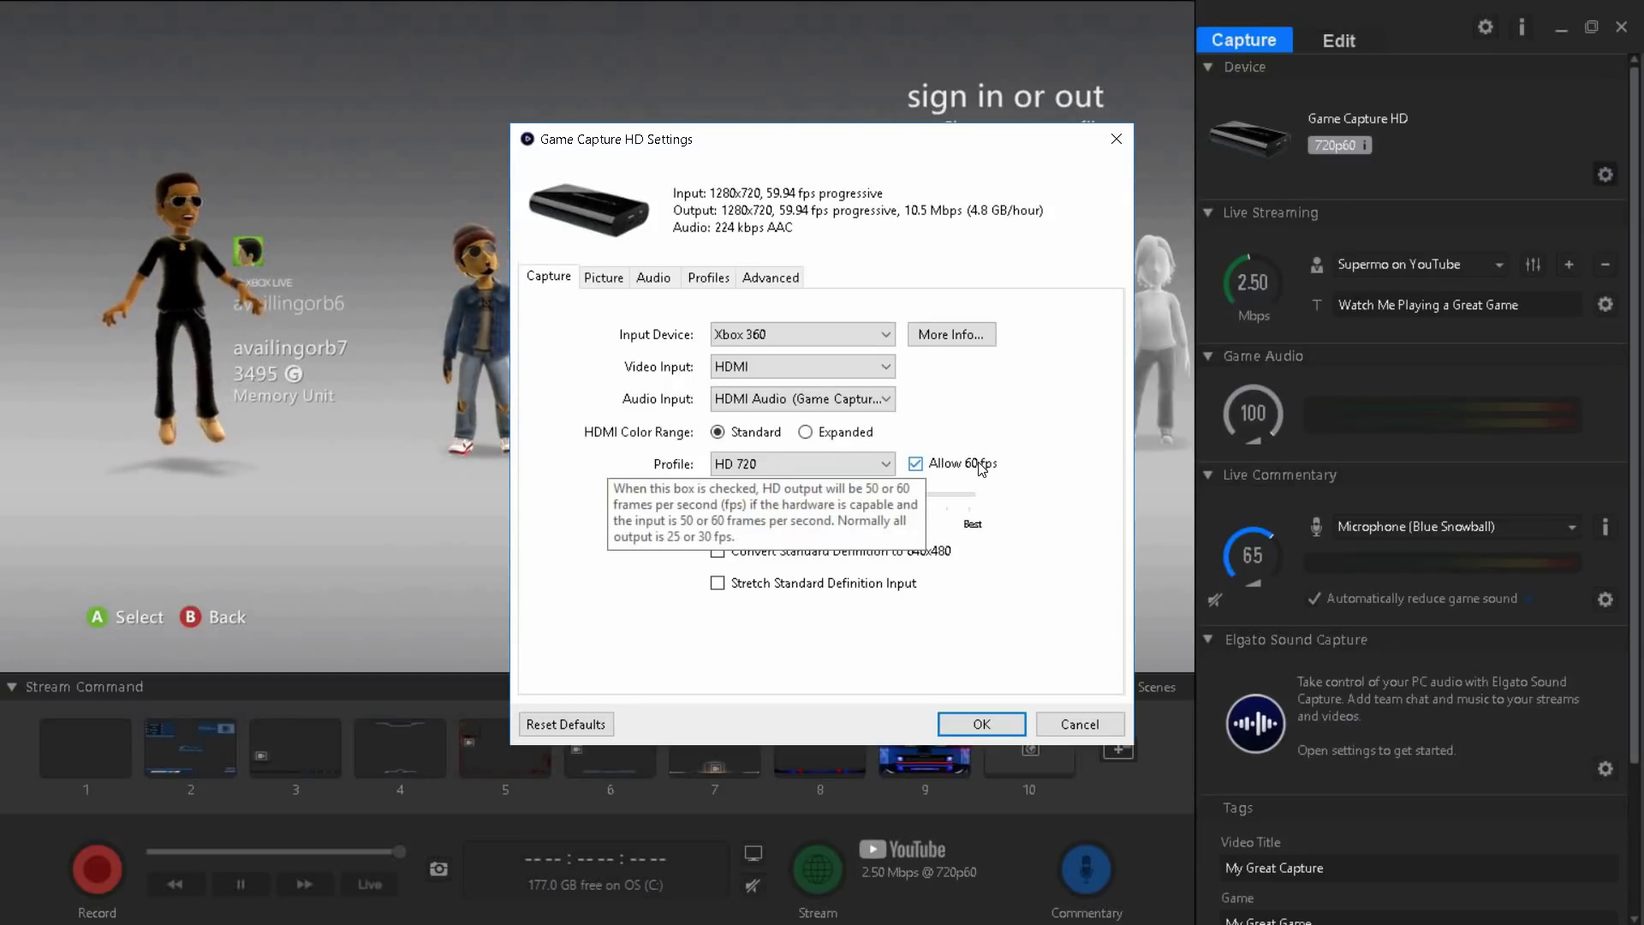
left_click(981, 467)
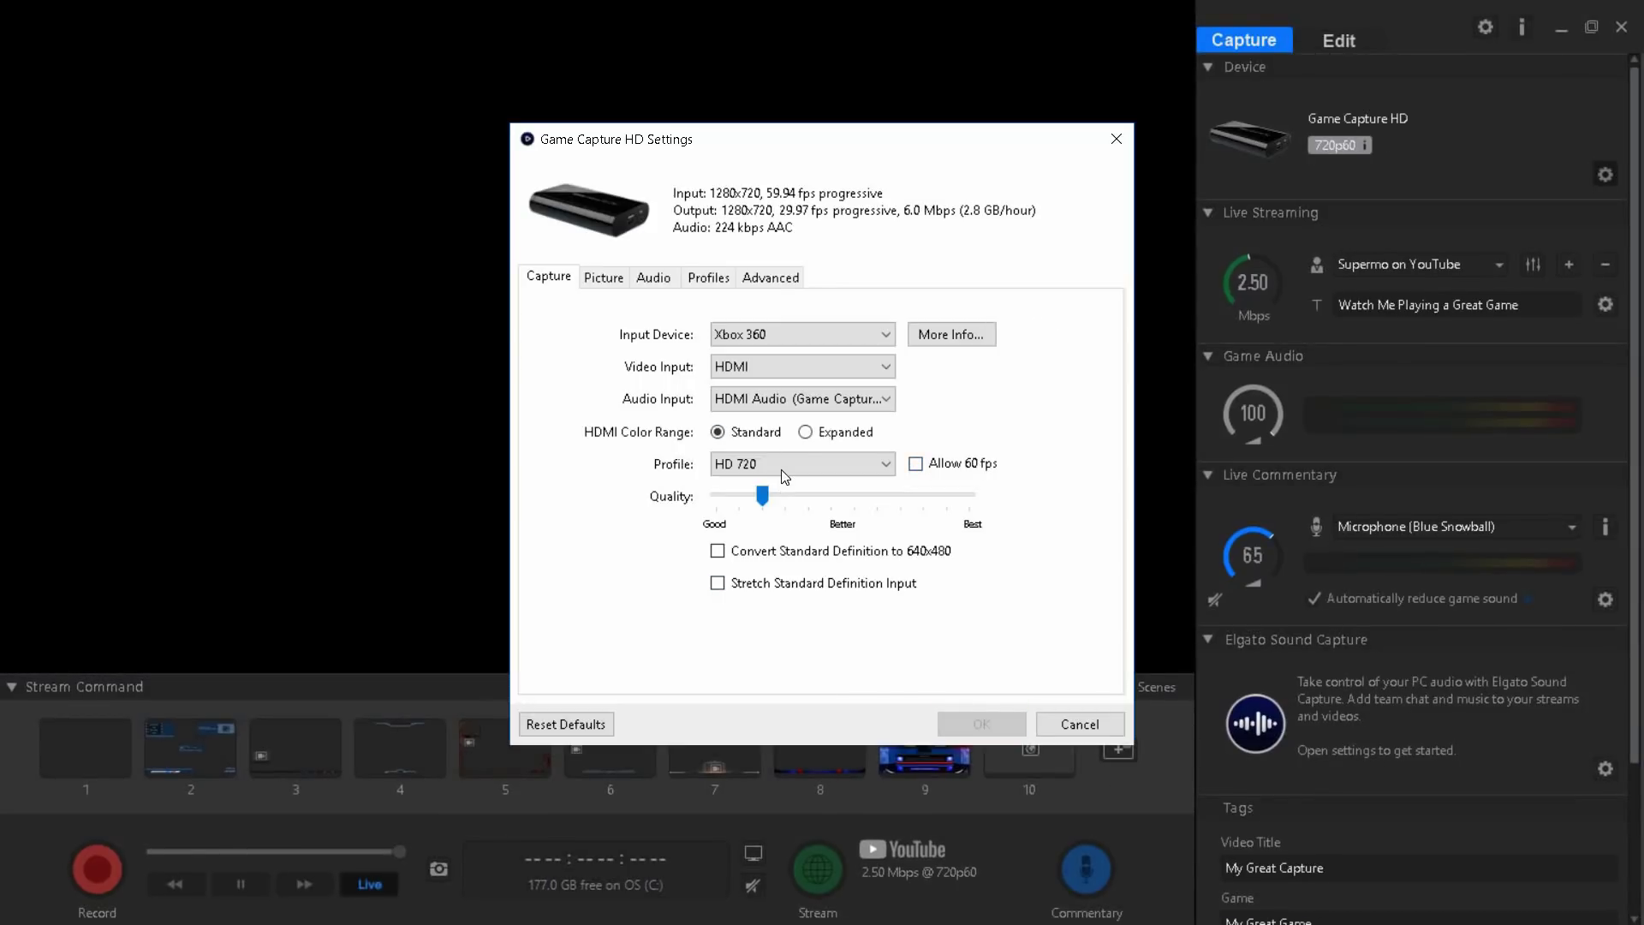
left_click(783, 469)
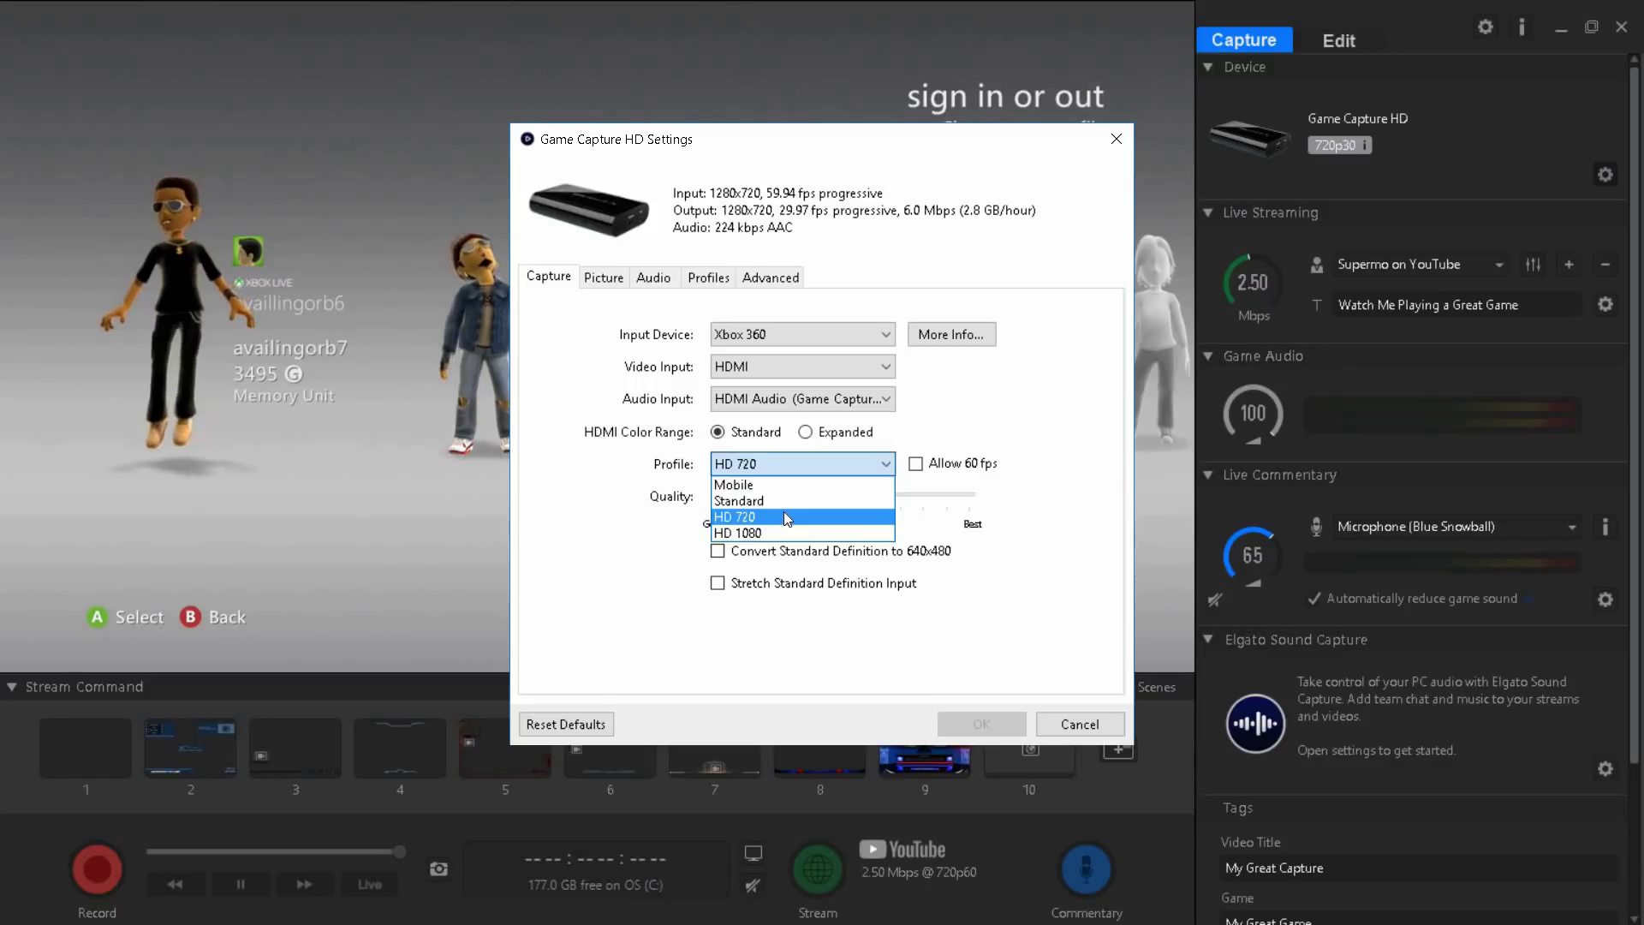
left_click(784, 514)
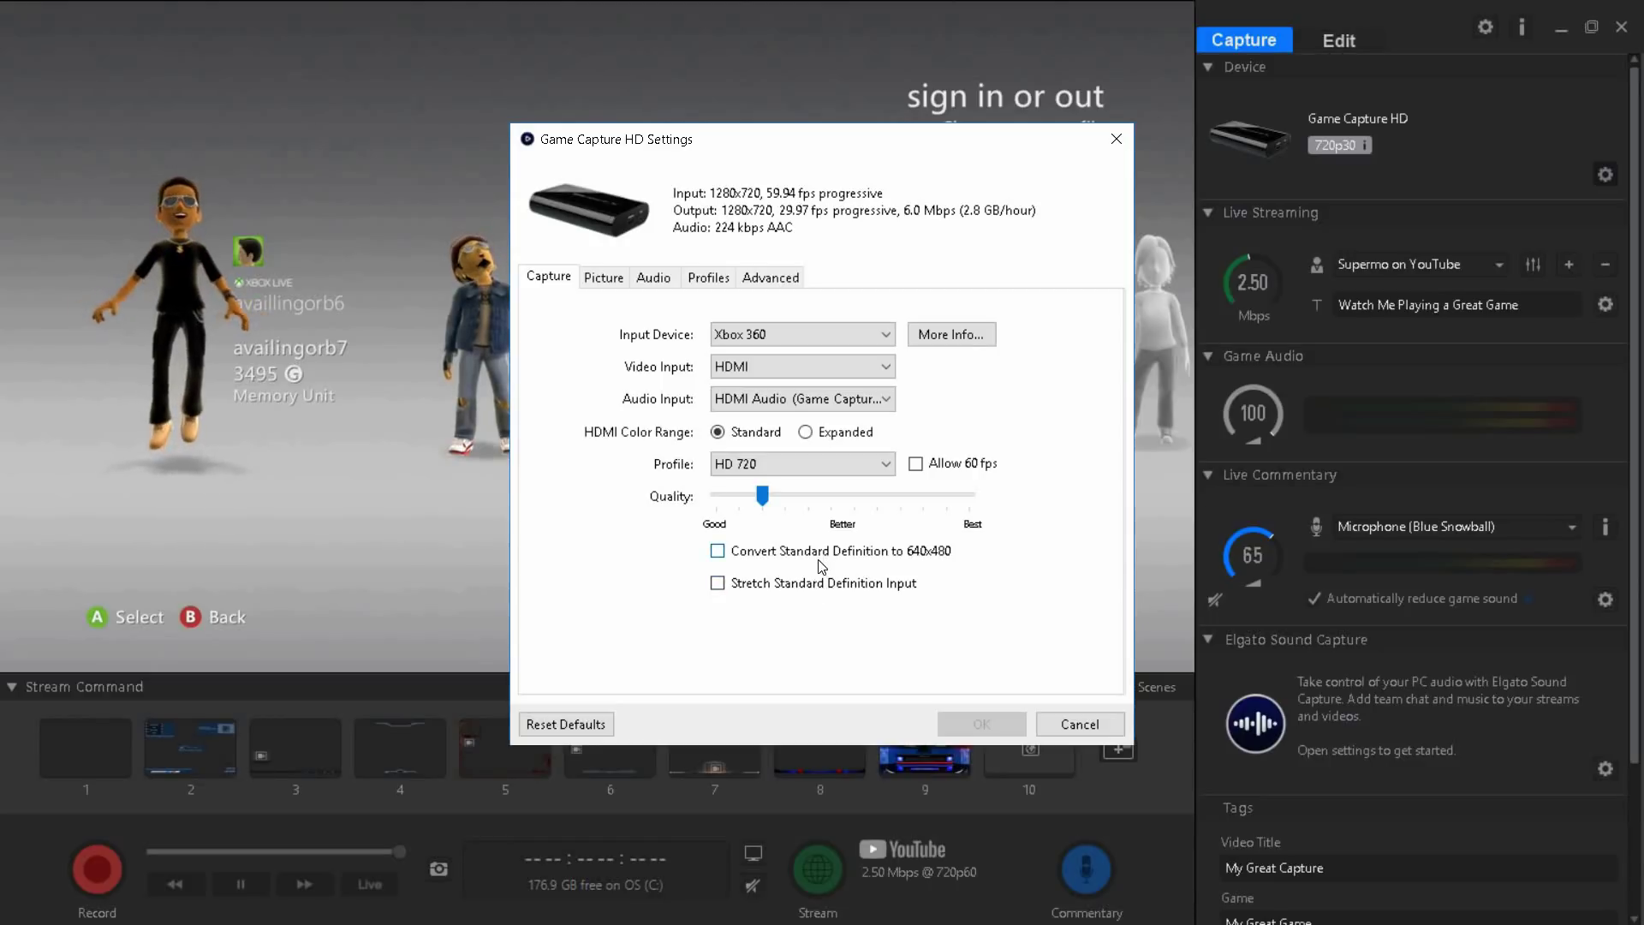
mouse_move(822, 561)
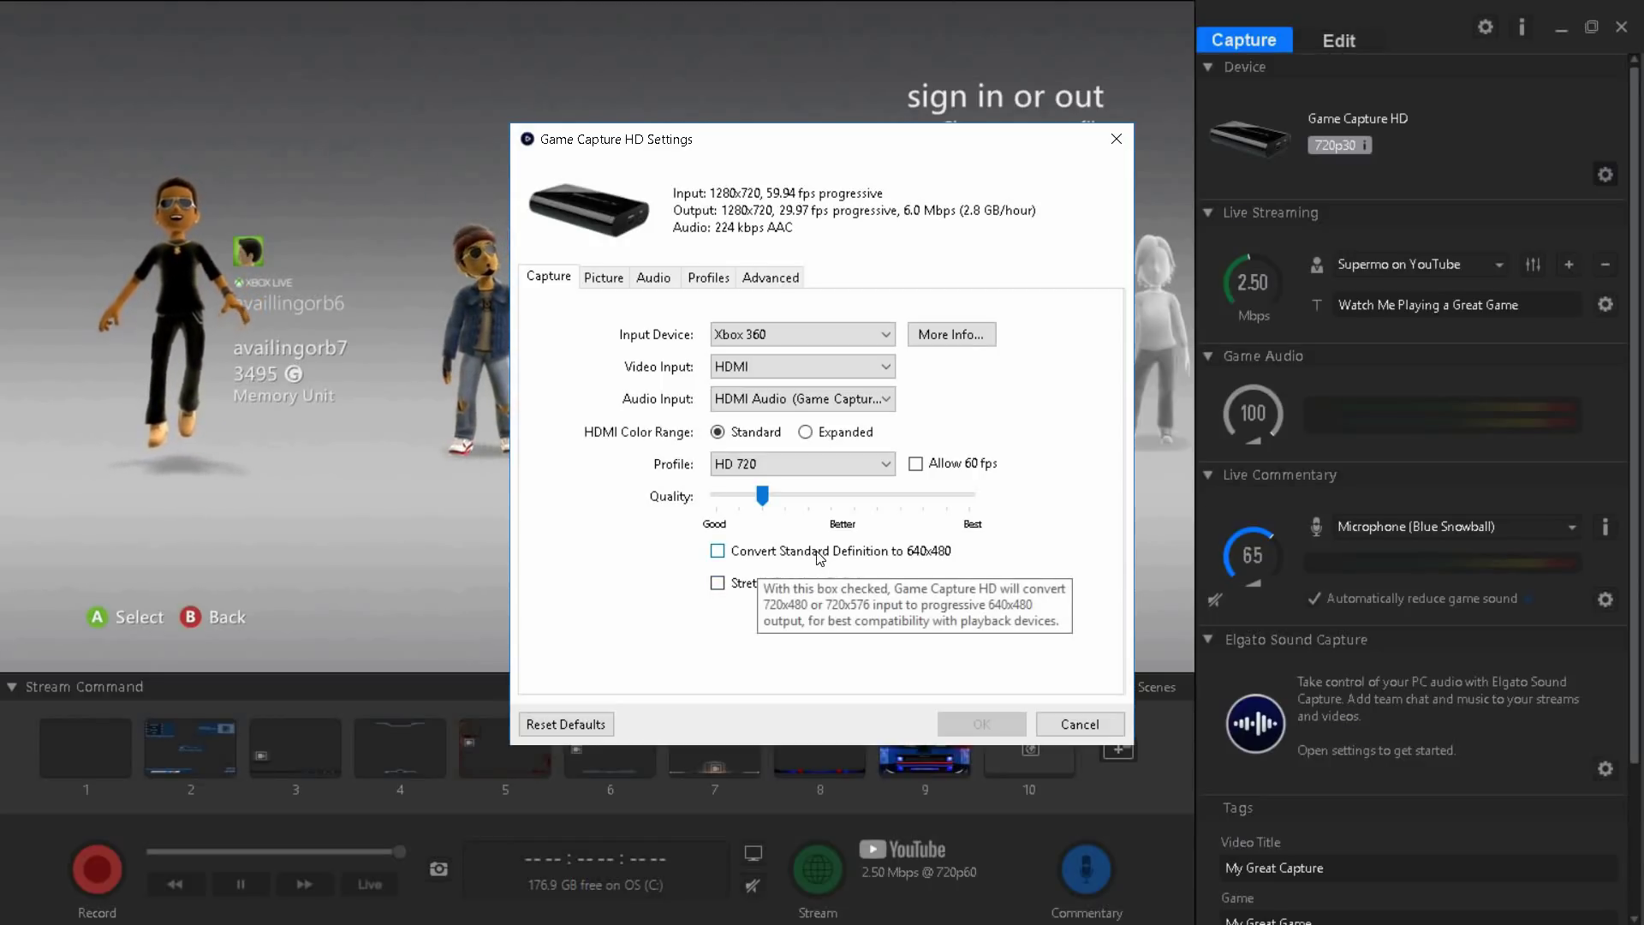
mouse_move(910, 599)
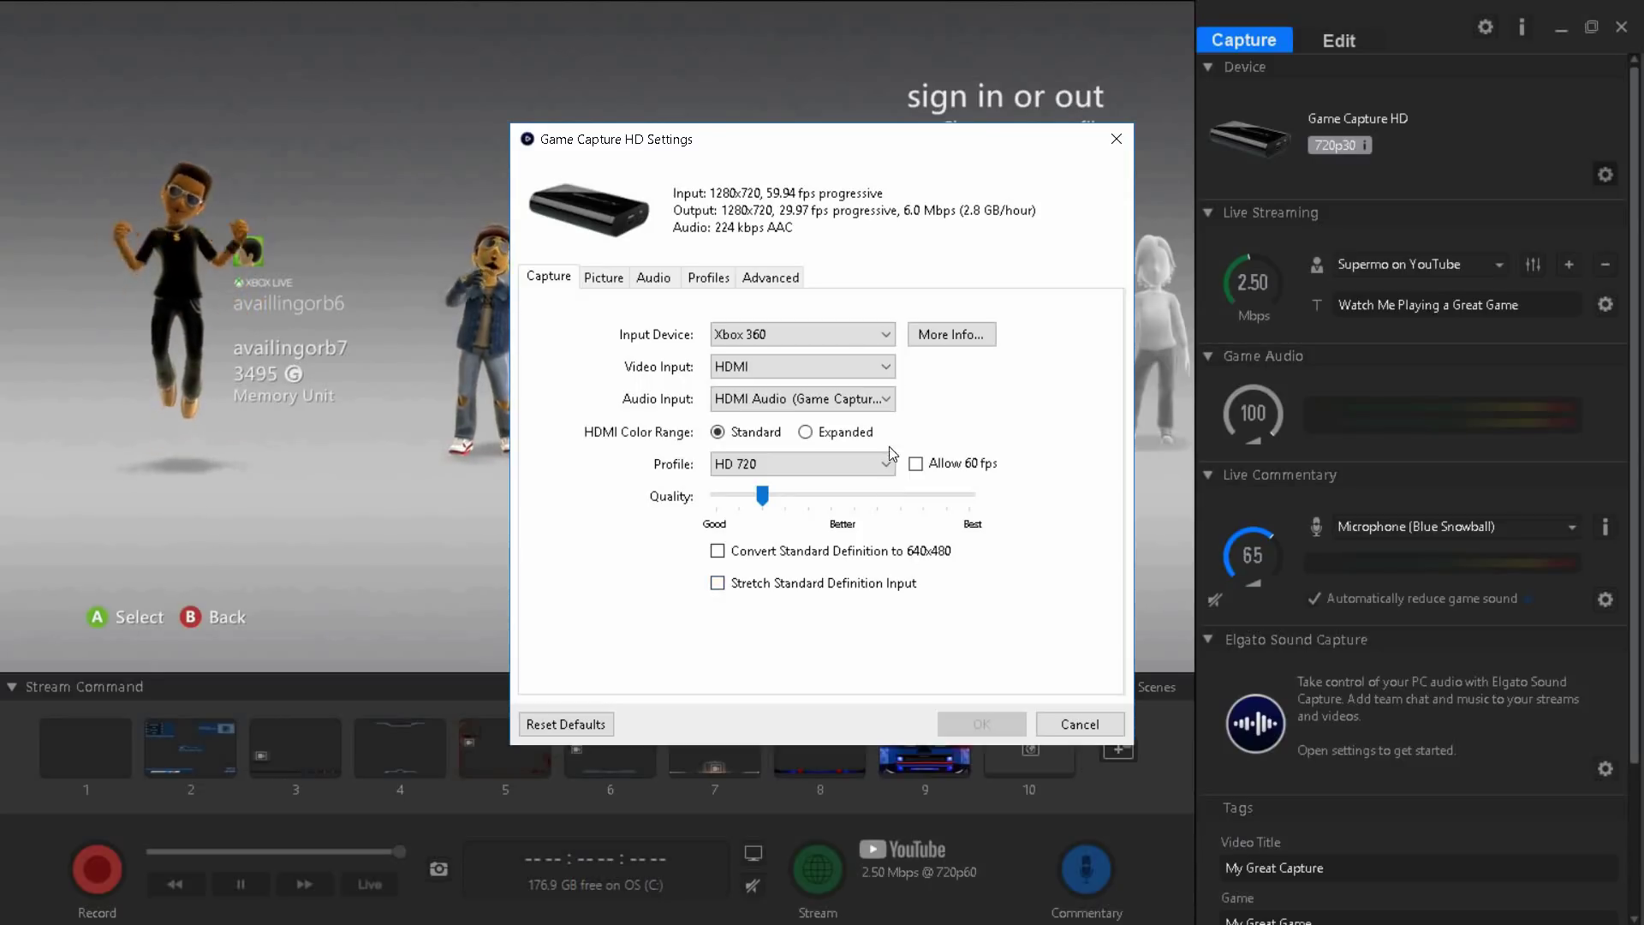
Step: Review the Picture, Audio, Profiles and Advanced settings pages, then return to Capture
left_click(611, 283)
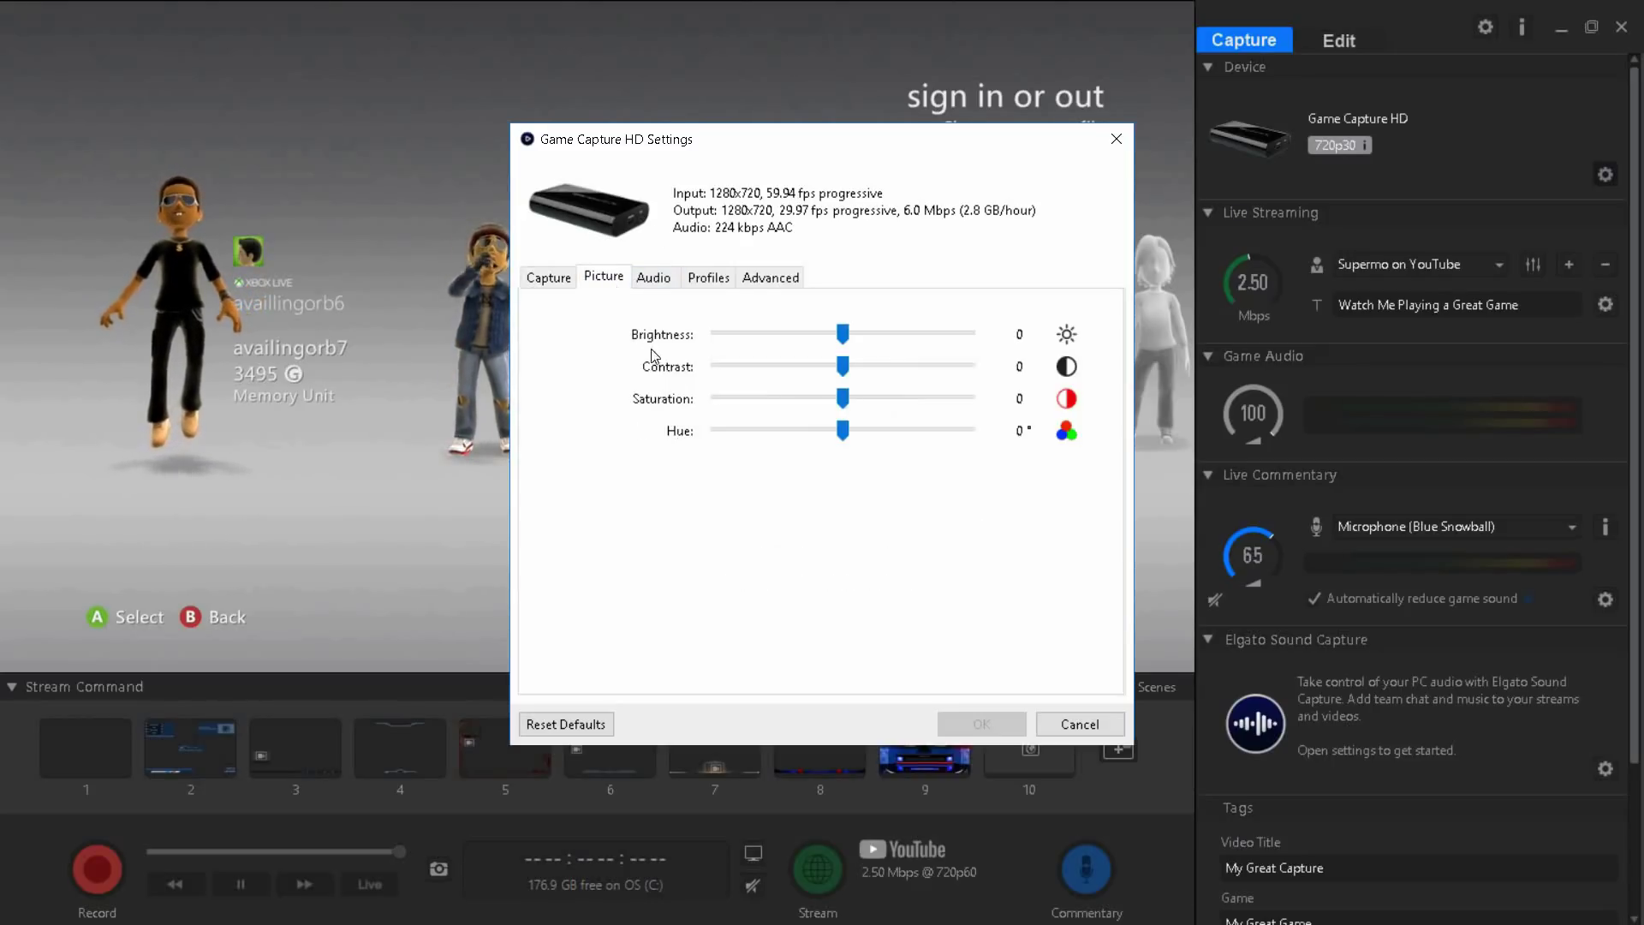
left_click(667, 284)
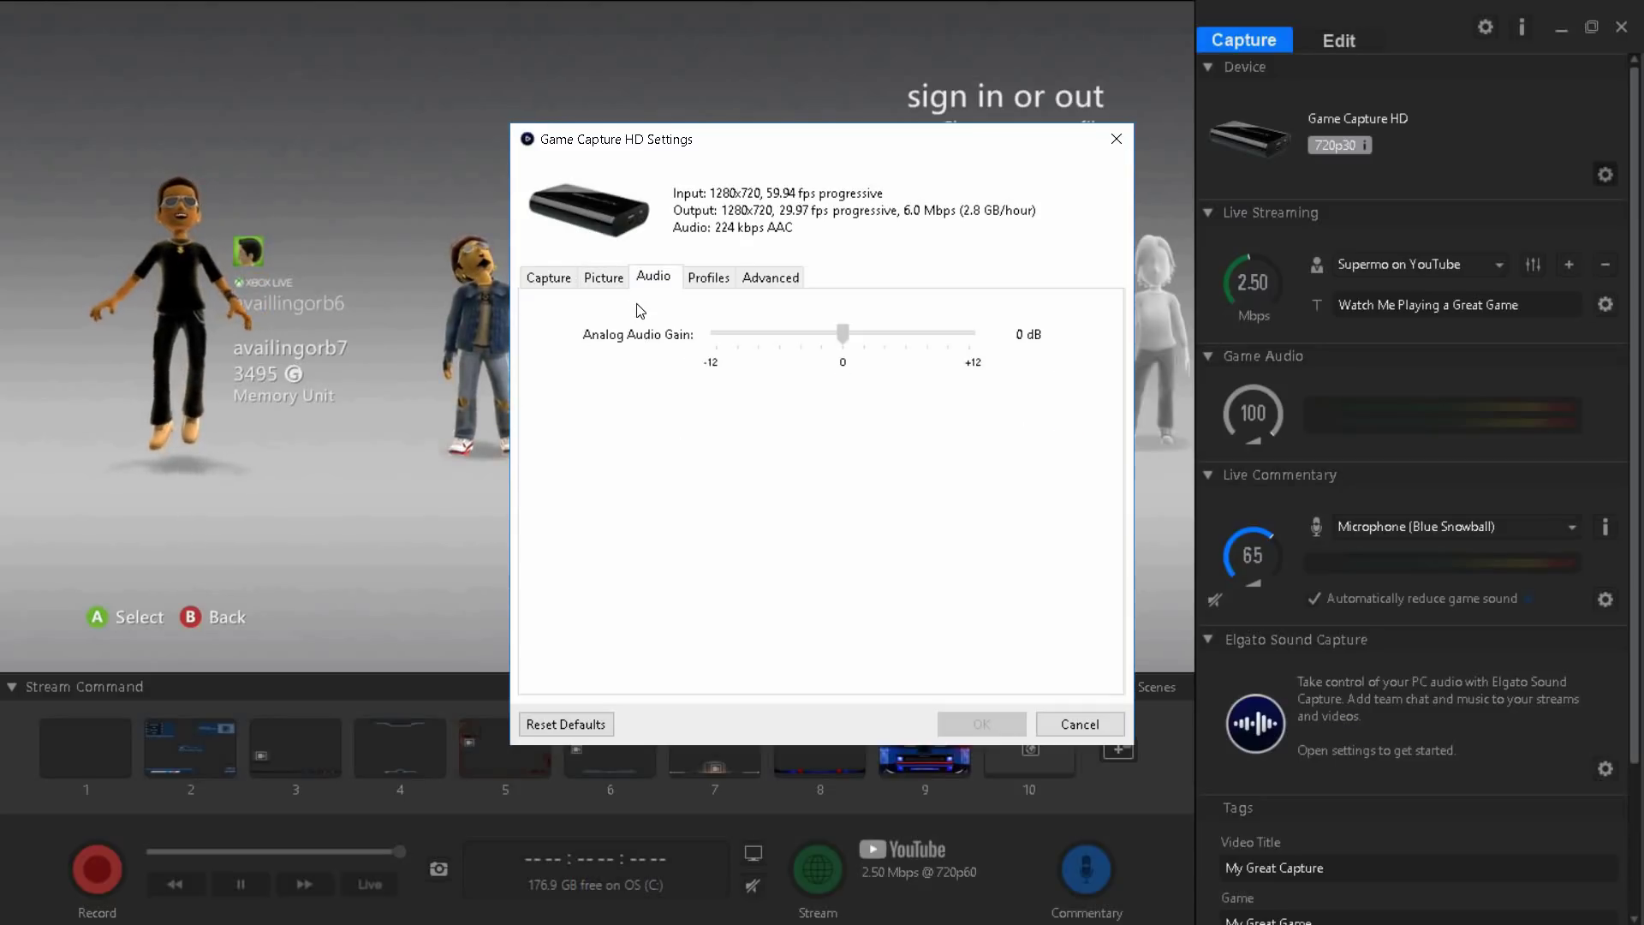
left_click(707, 279)
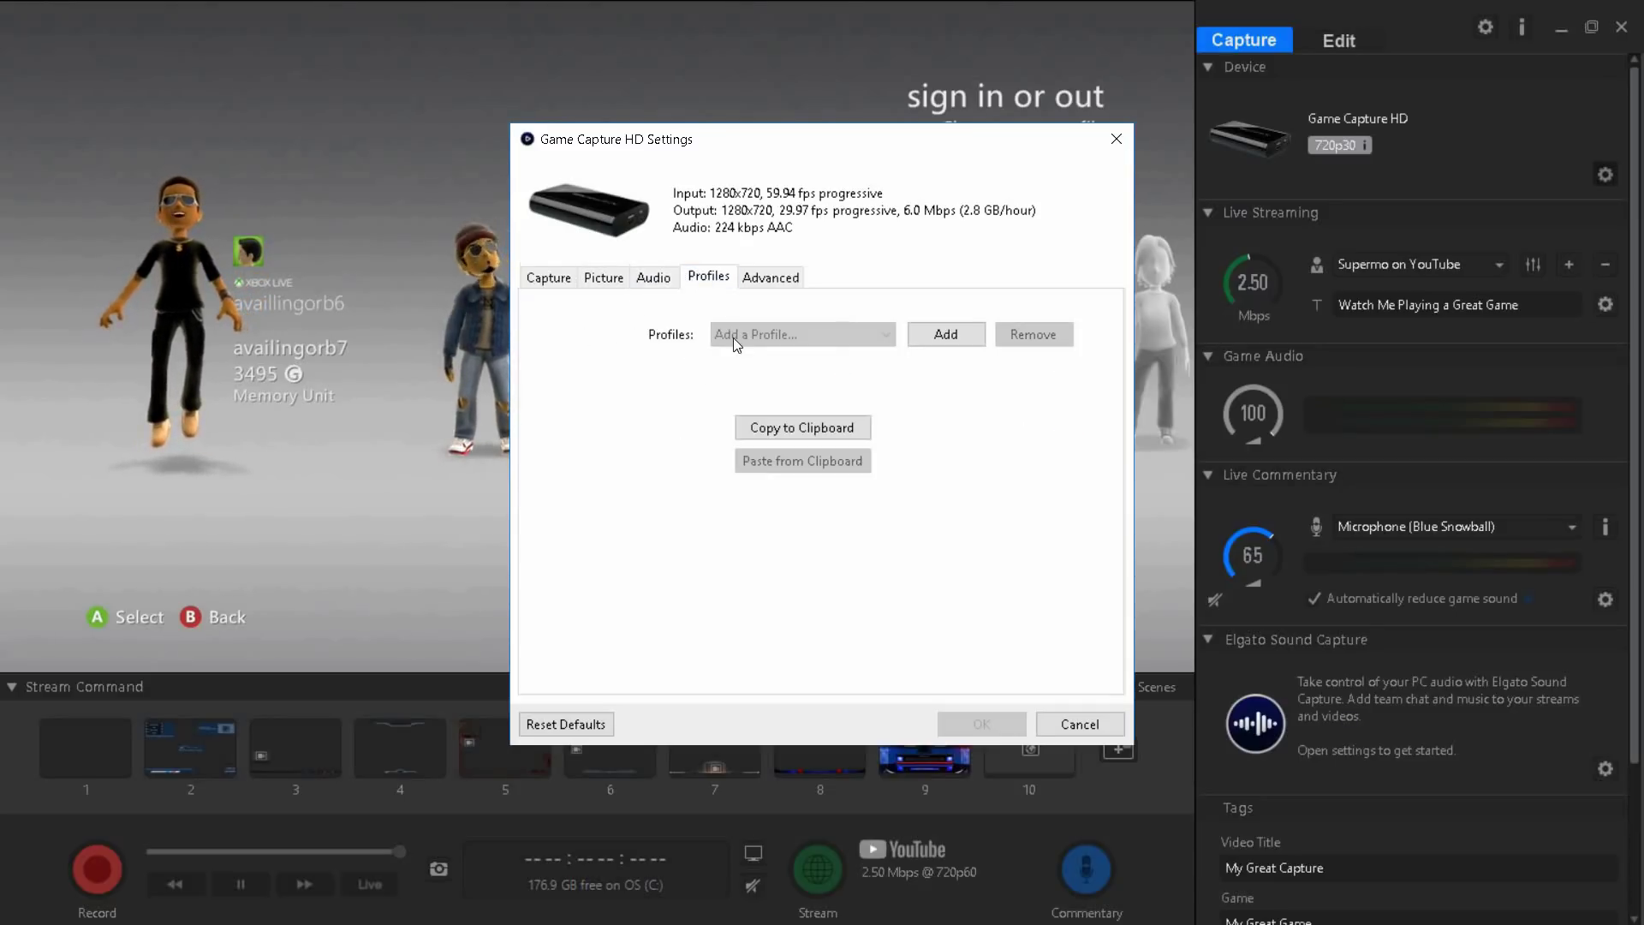
left_click(753, 275)
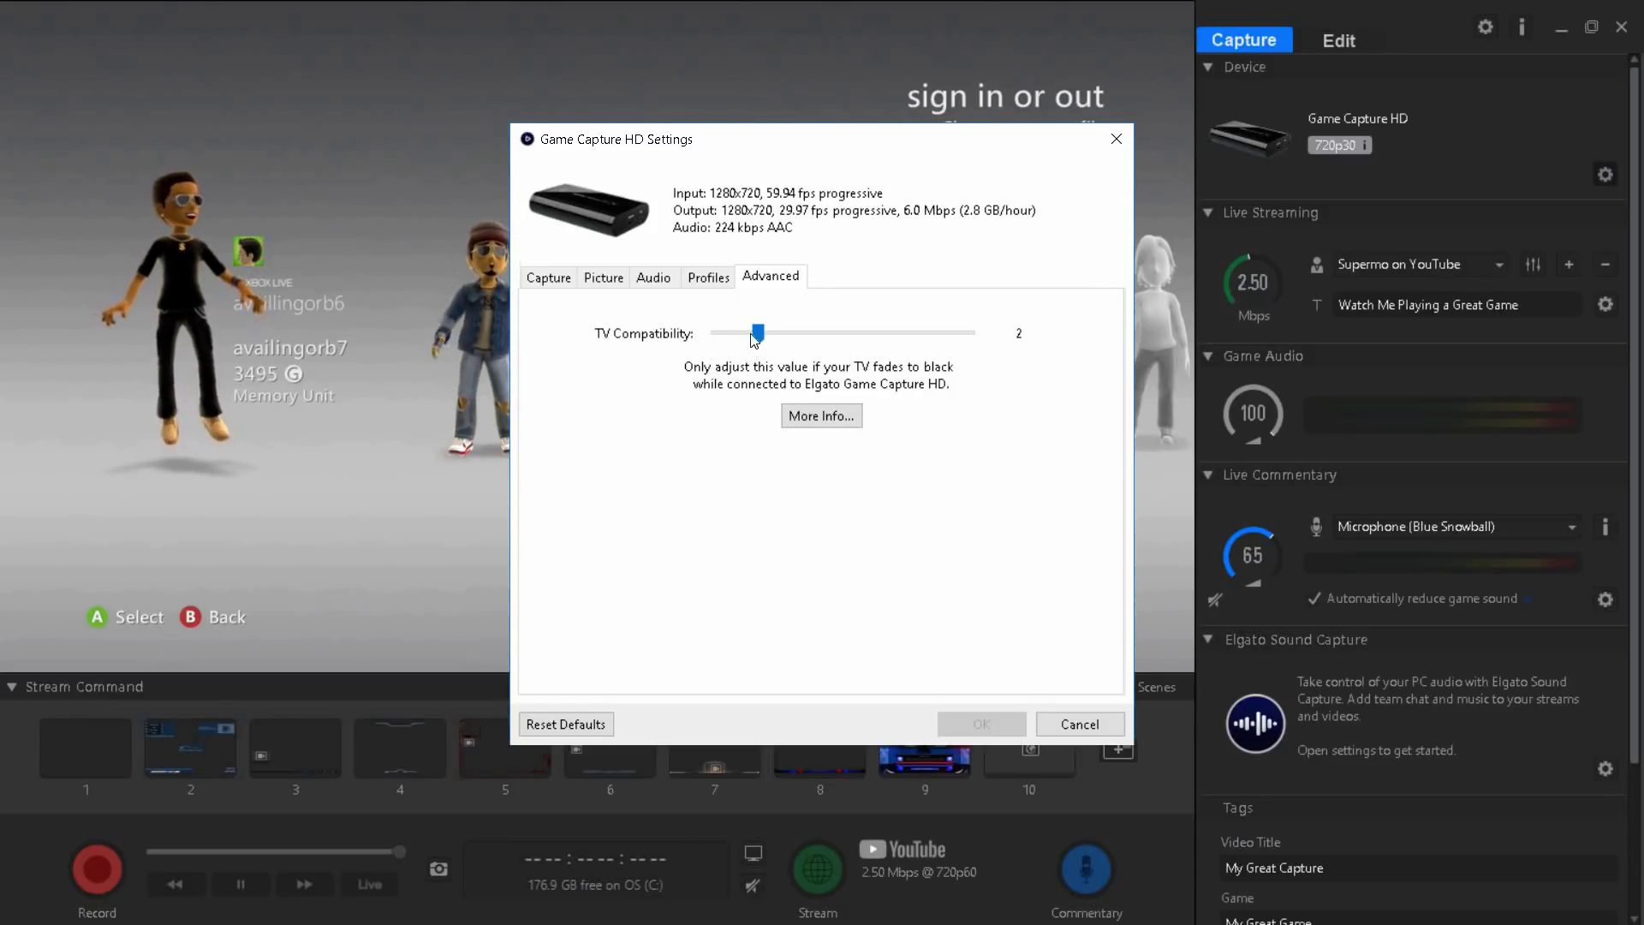
left_click(556, 281)
Step: Keep the capture Profile at HD 720 after trying Mobile, and close the settings
left_click(822, 463)
left_click(806, 490)
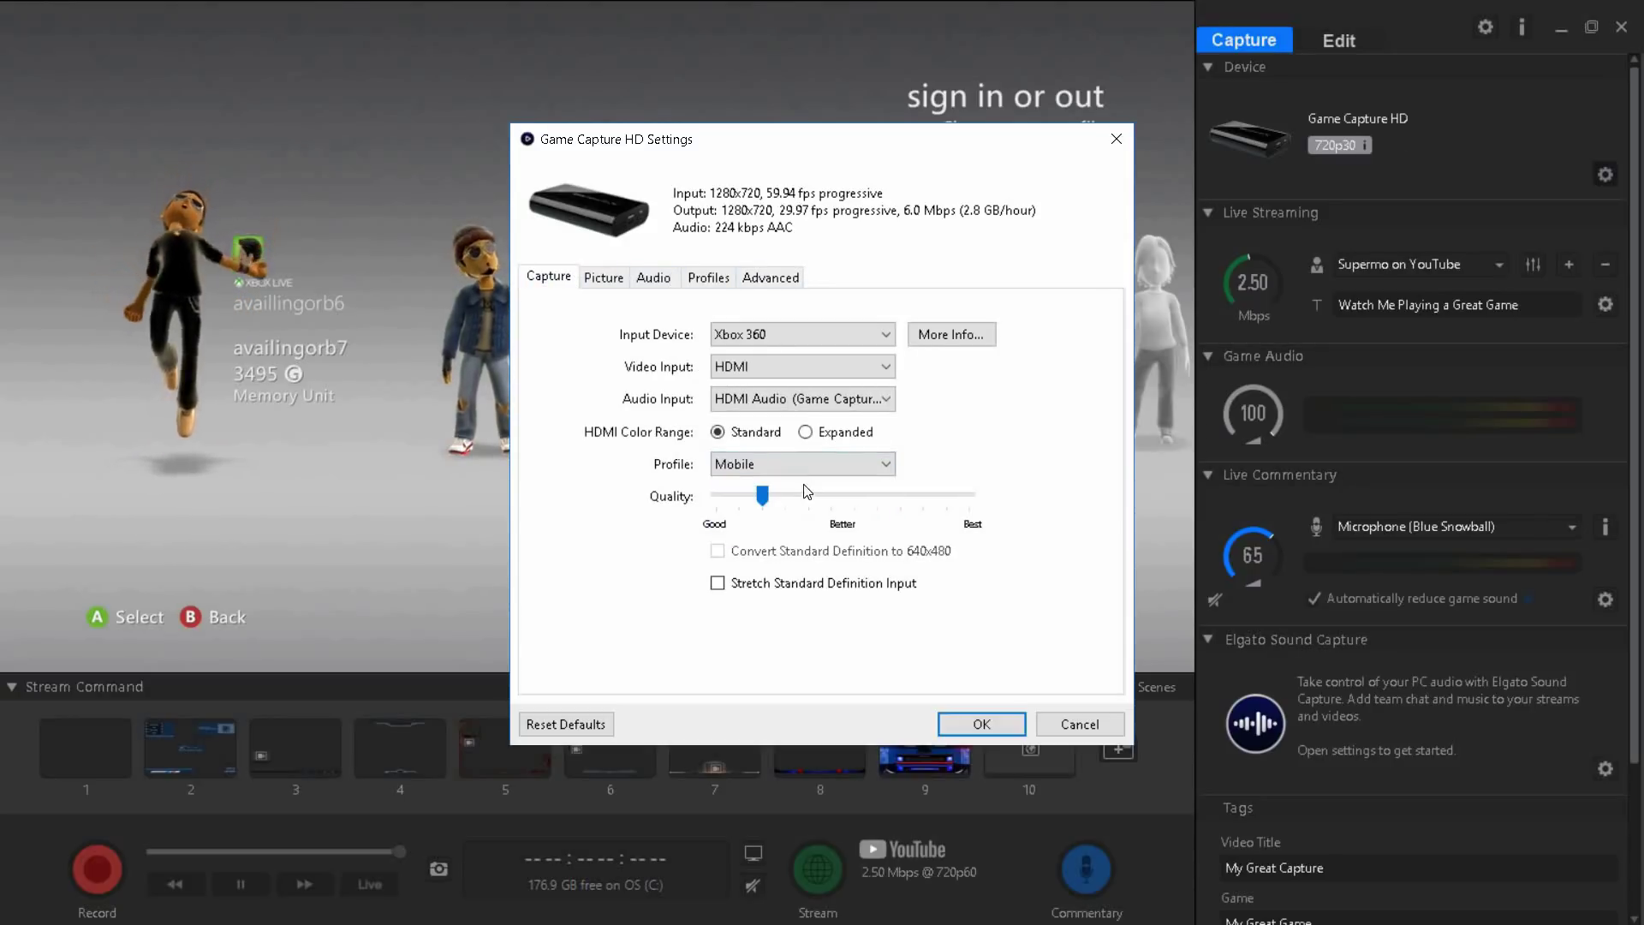
left_click(804, 467)
left_click(808, 505)
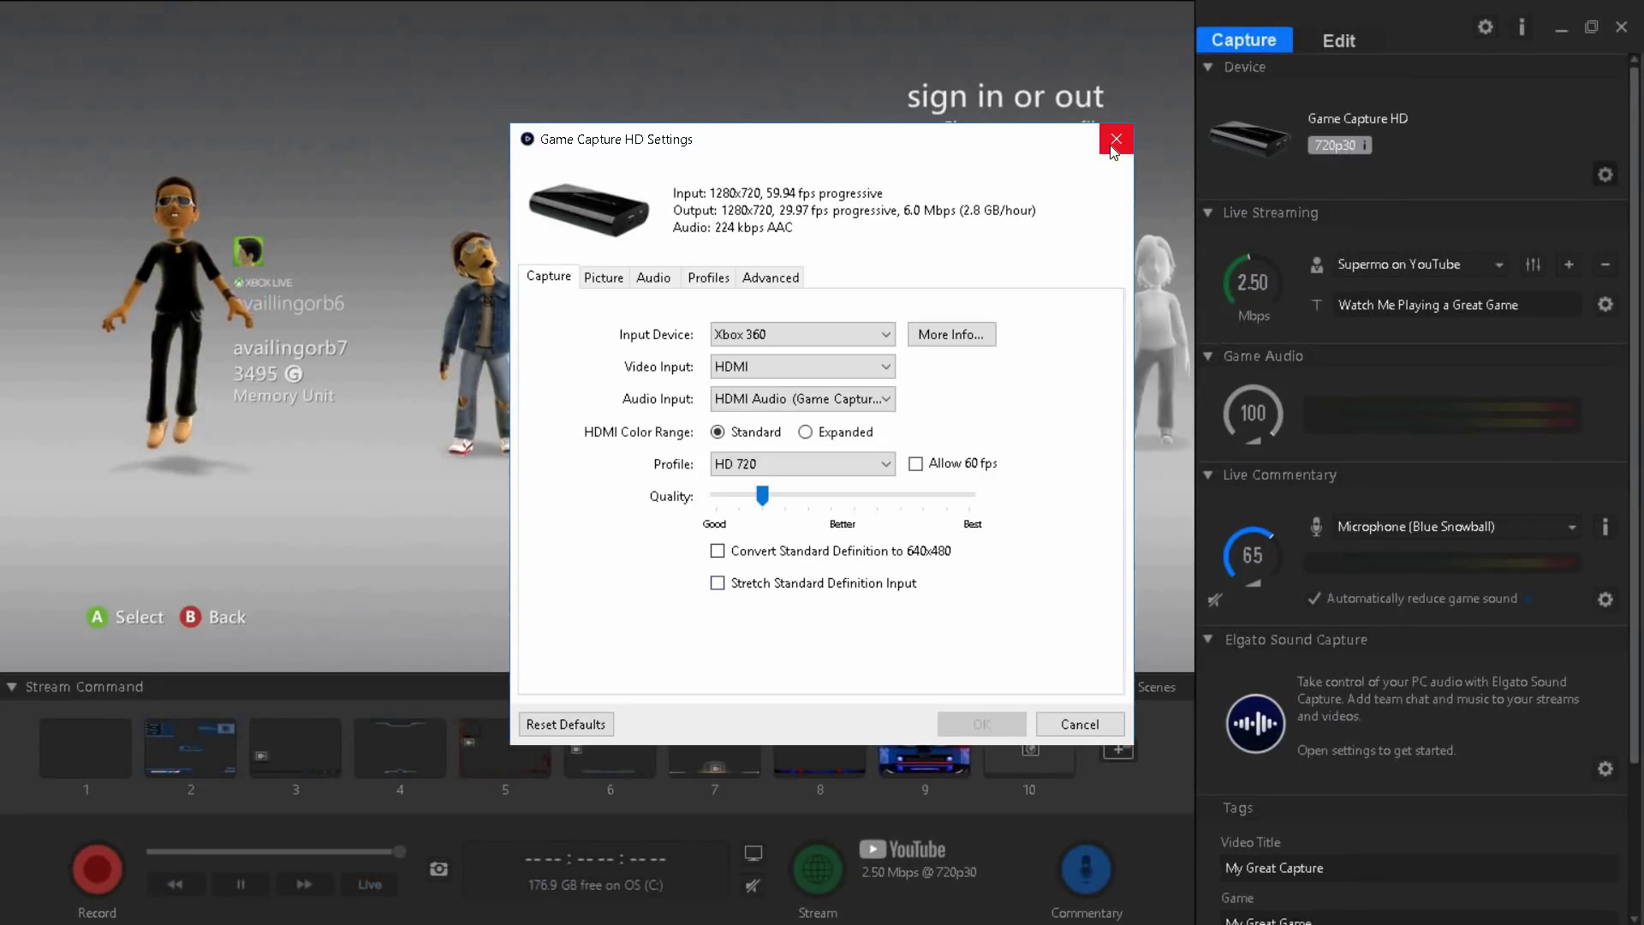
left_click(1114, 144)
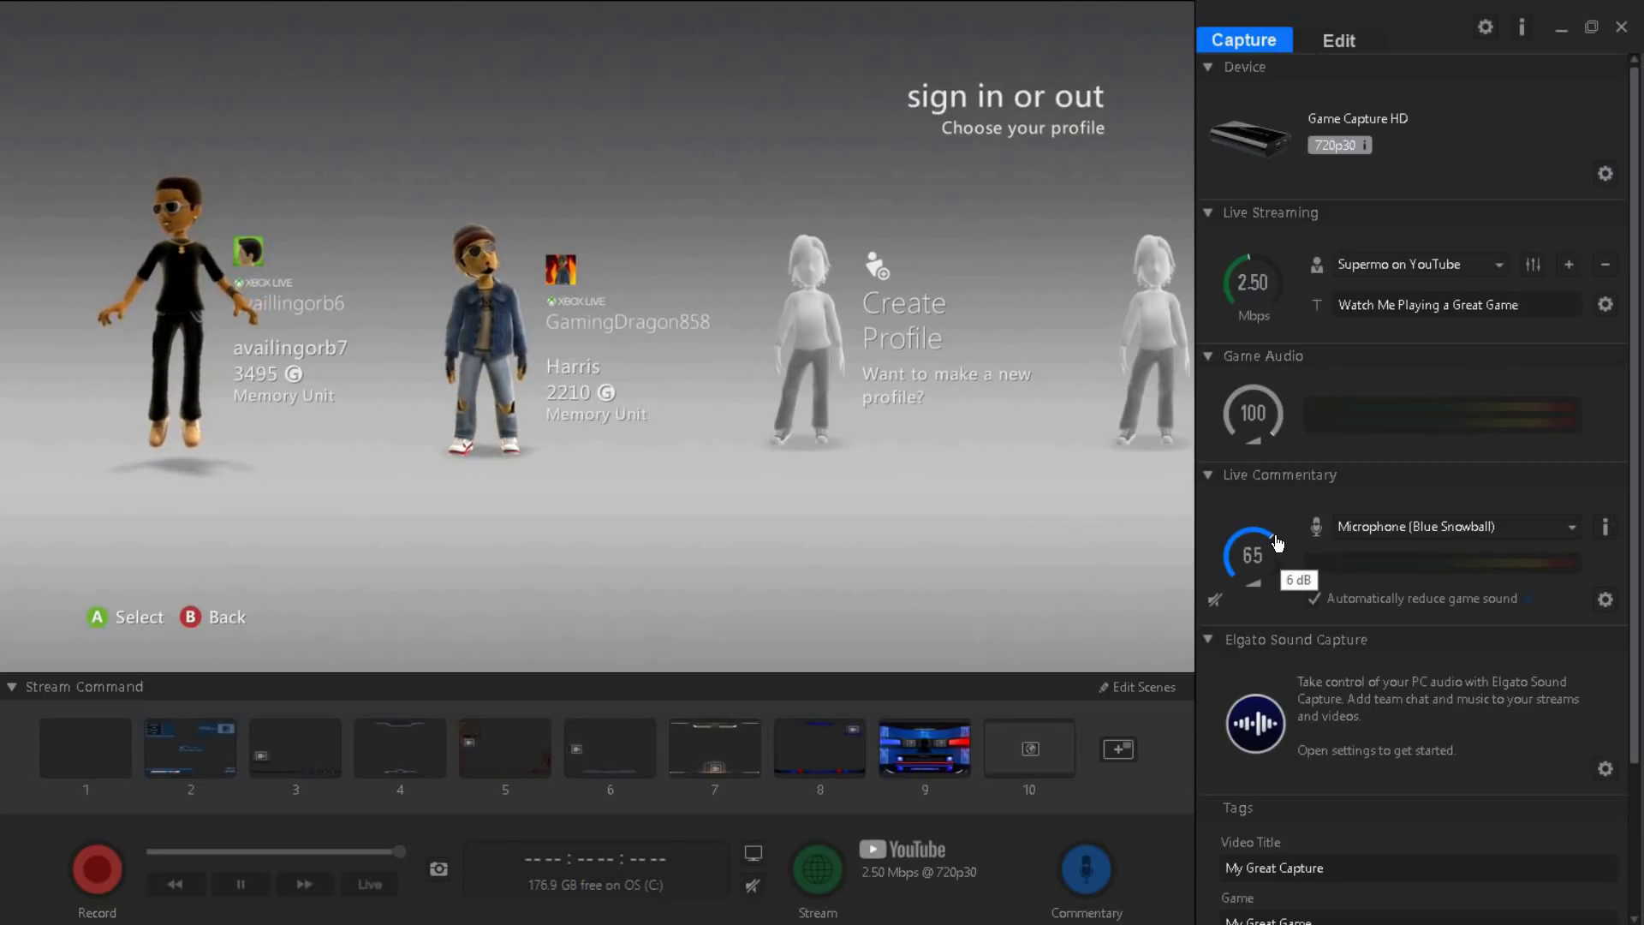
Step: Turn the Game Audio dial down from 100 to 24
left_click_drag(1281, 440, 1243, 437)
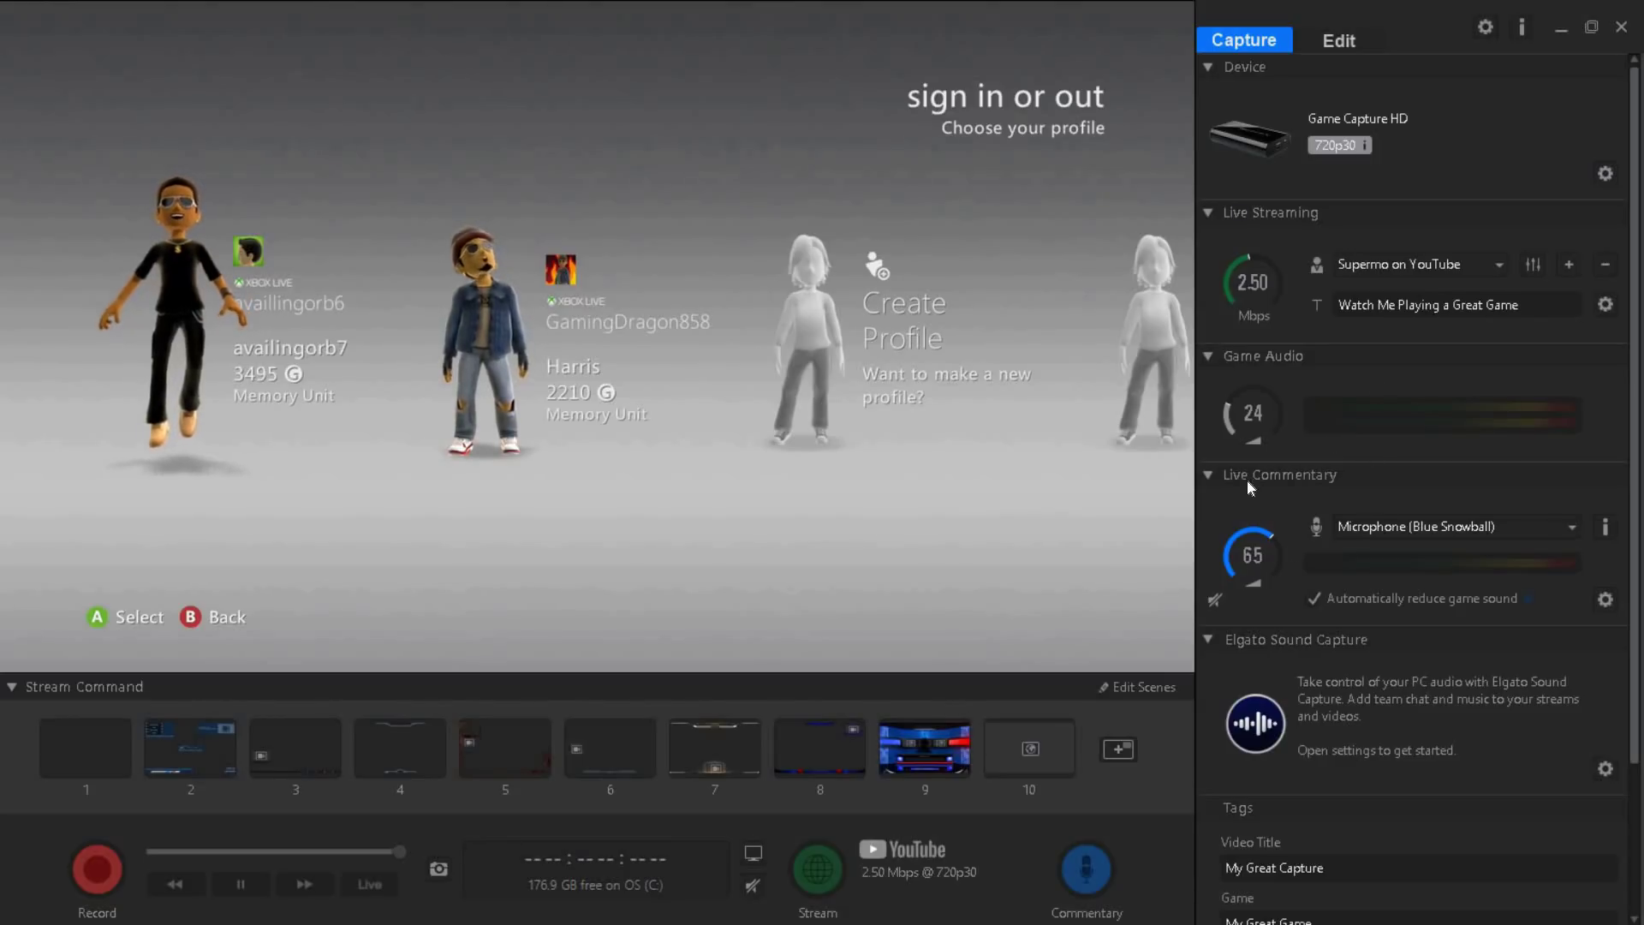
mouse_move(1273, 558)
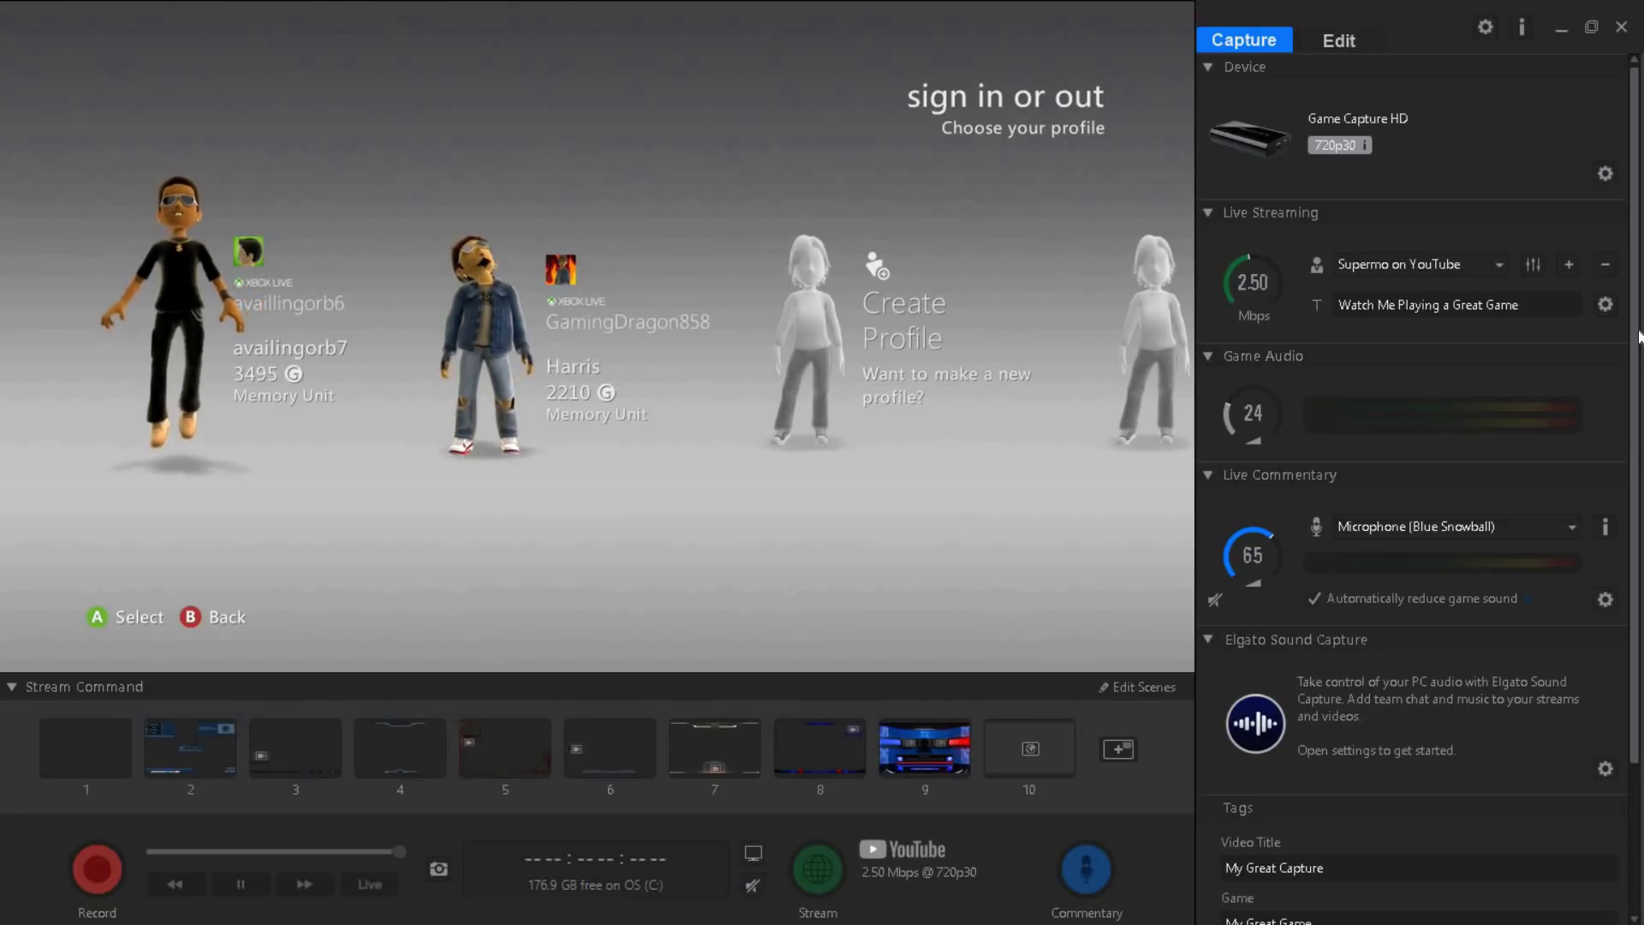
scroll(1636, 343, "down", 3)
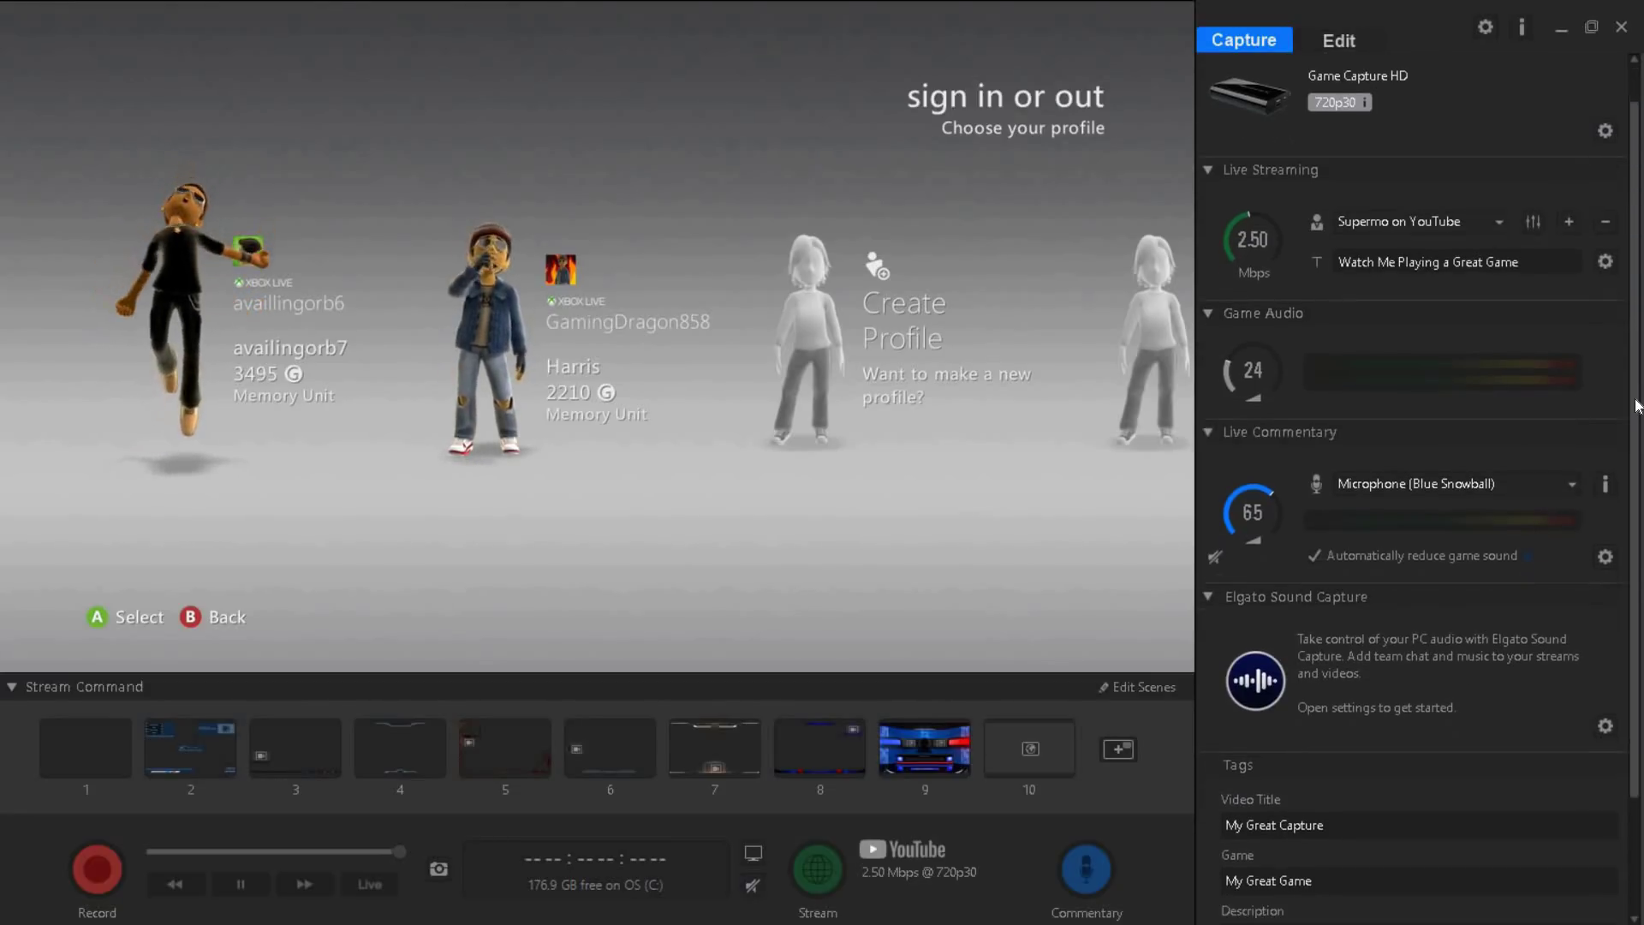
scroll(1413, 462, "down", 2)
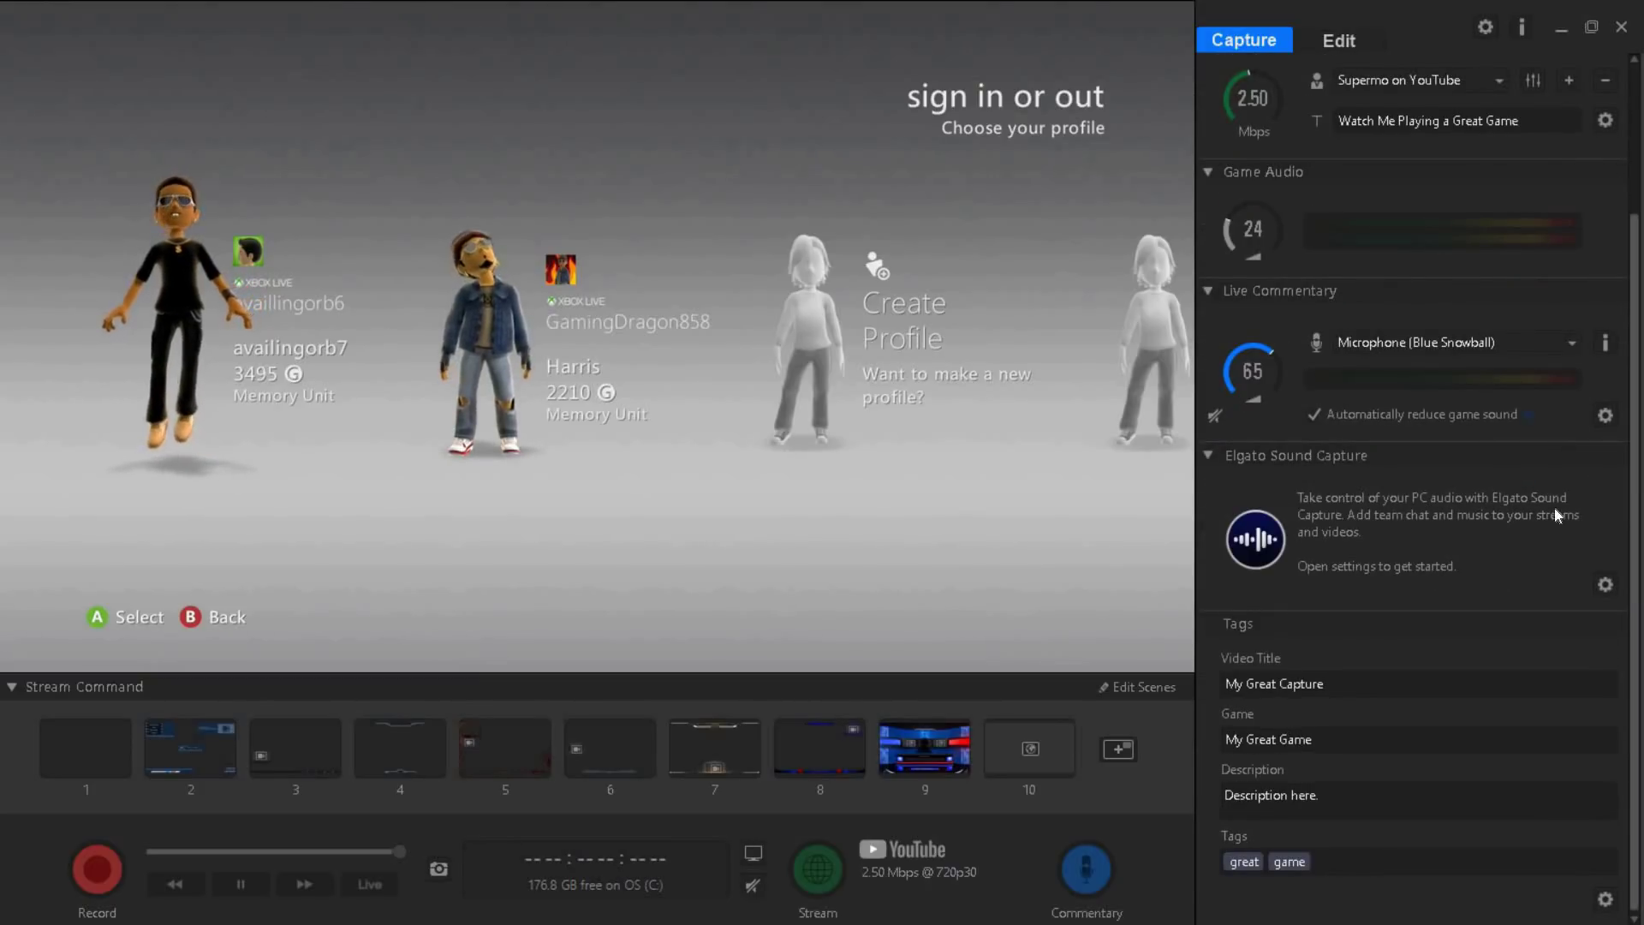
scroll(1639, 443, "up", 1)
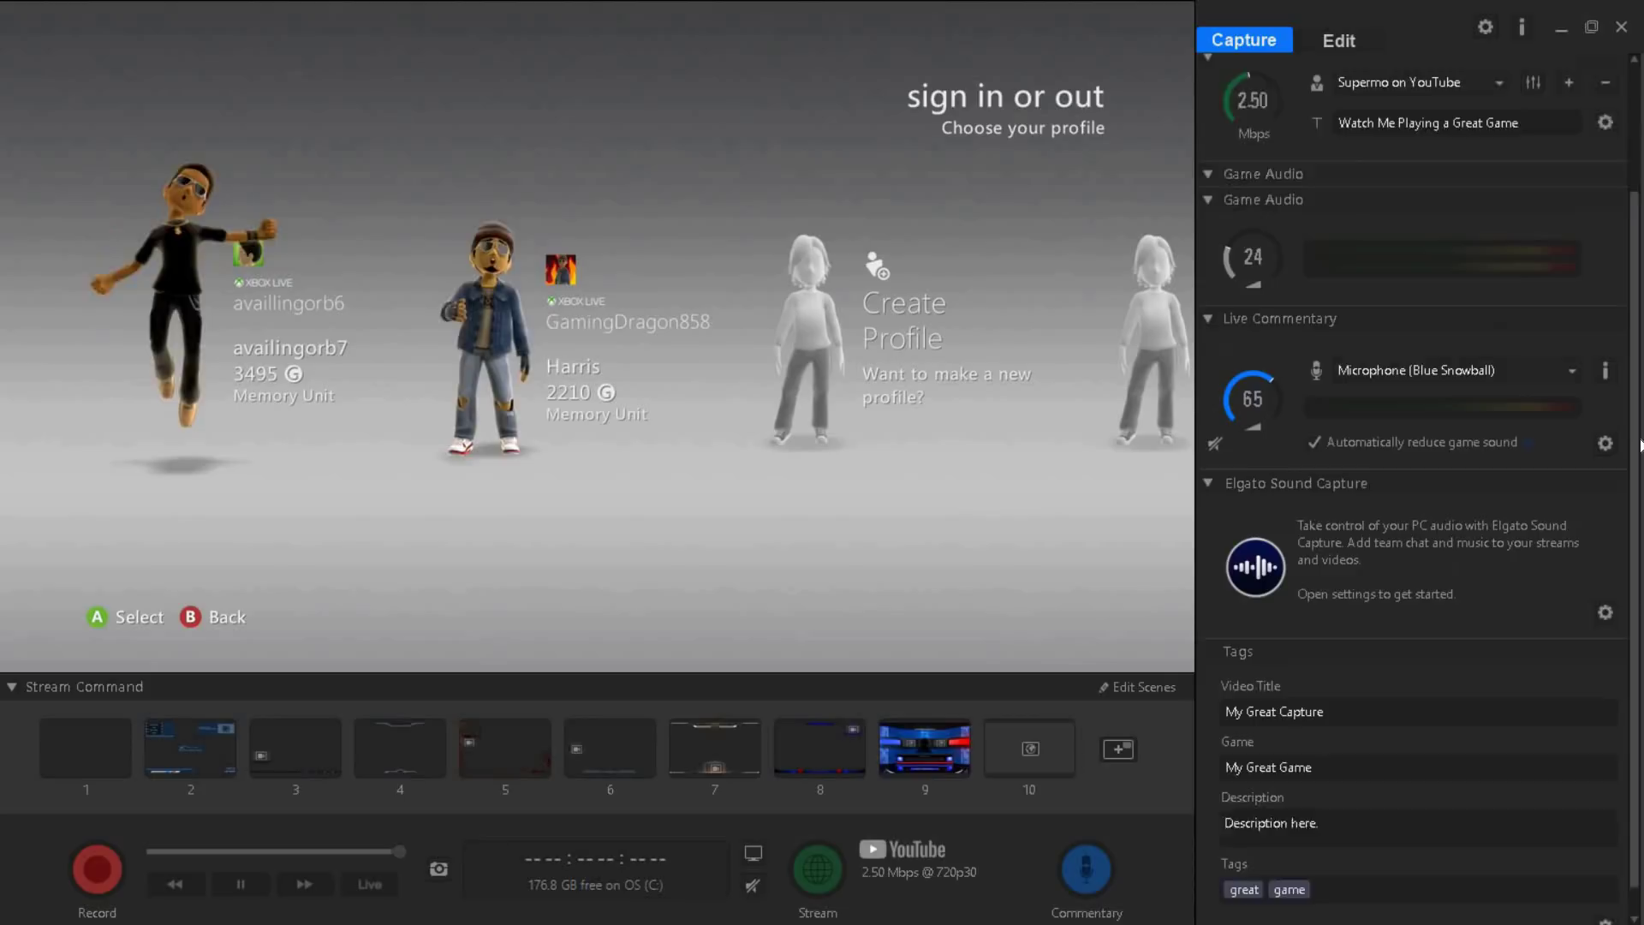
scroll(1640, 444, "up", 3)
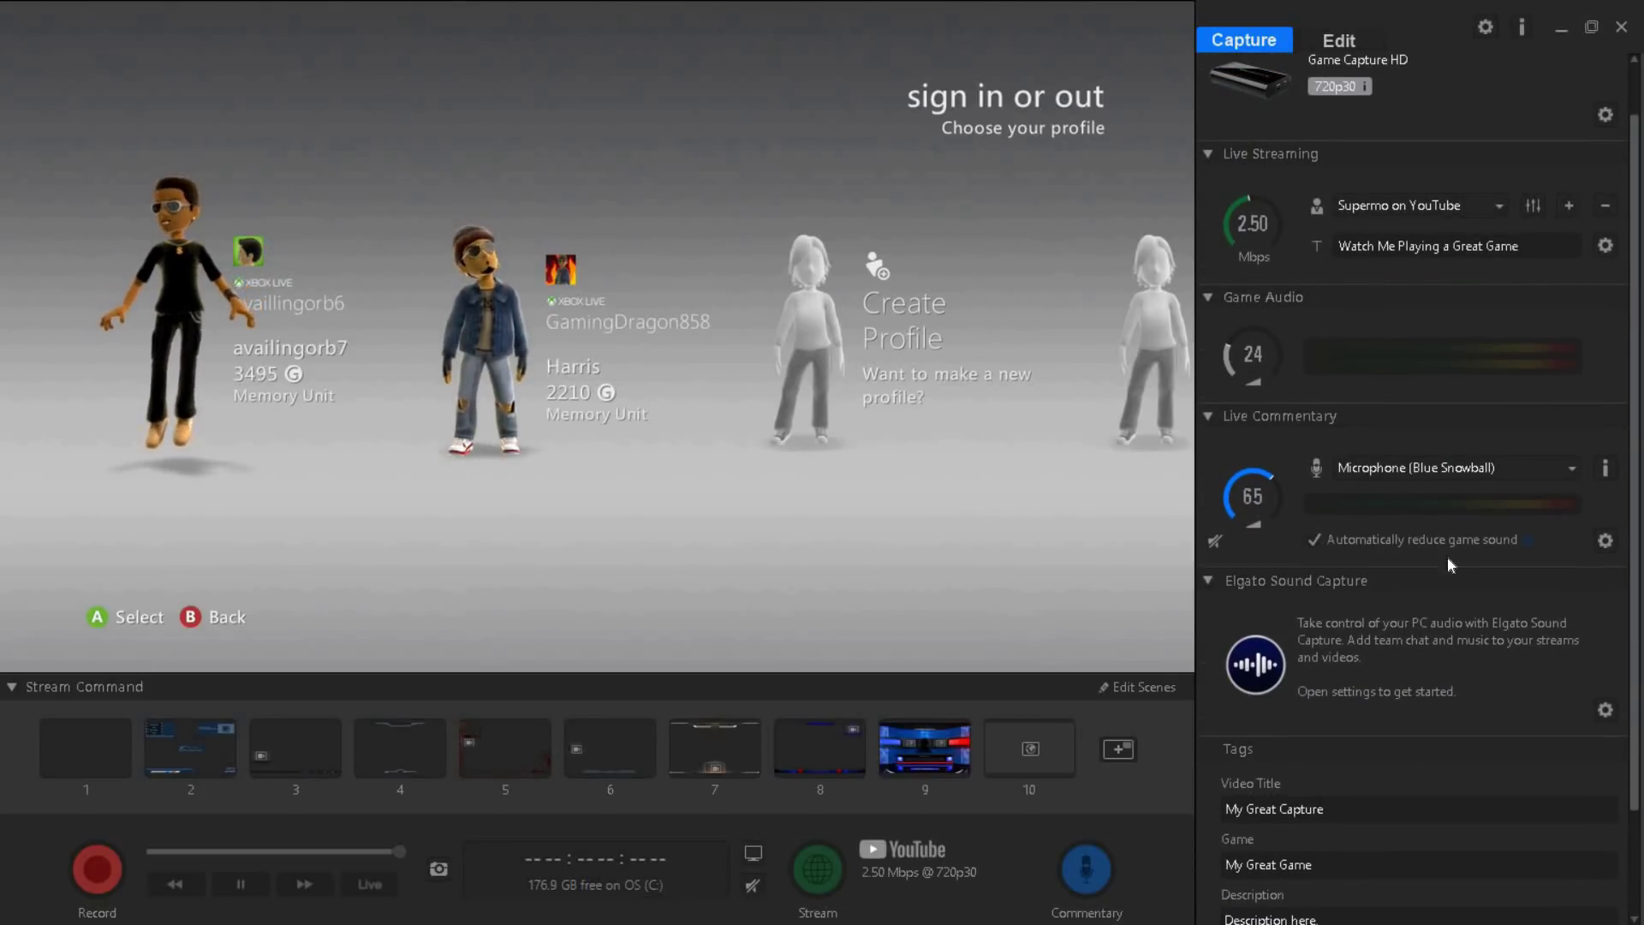
scroll(1476, 511, "up", 2)
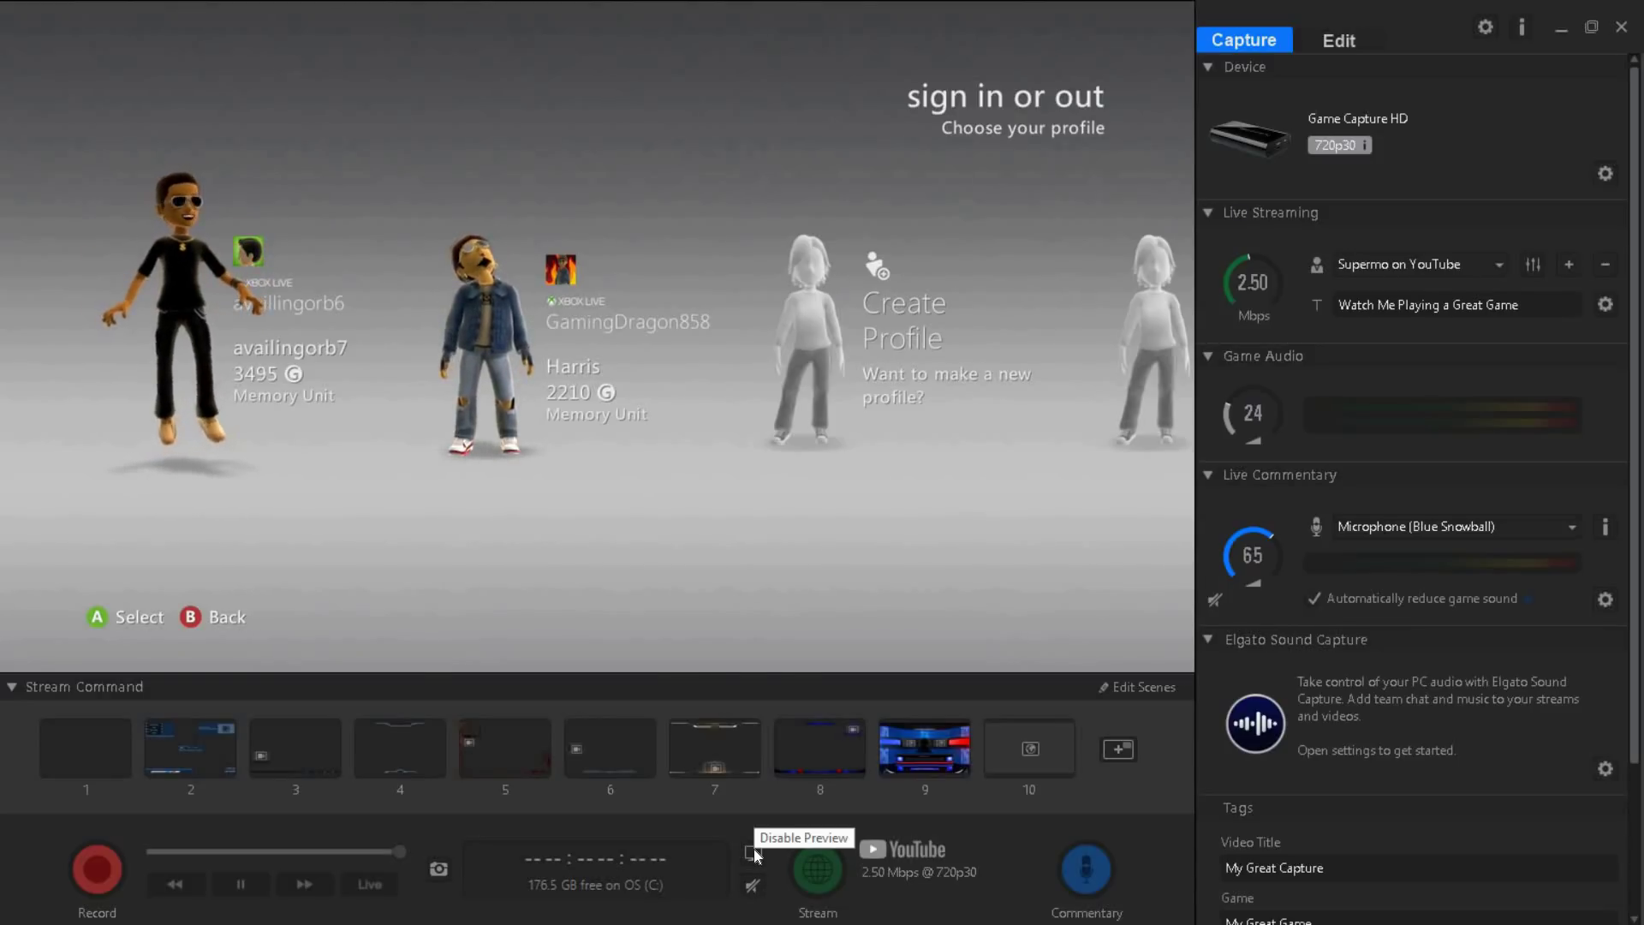
Step: Disable the live game preview
left_click(754, 849)
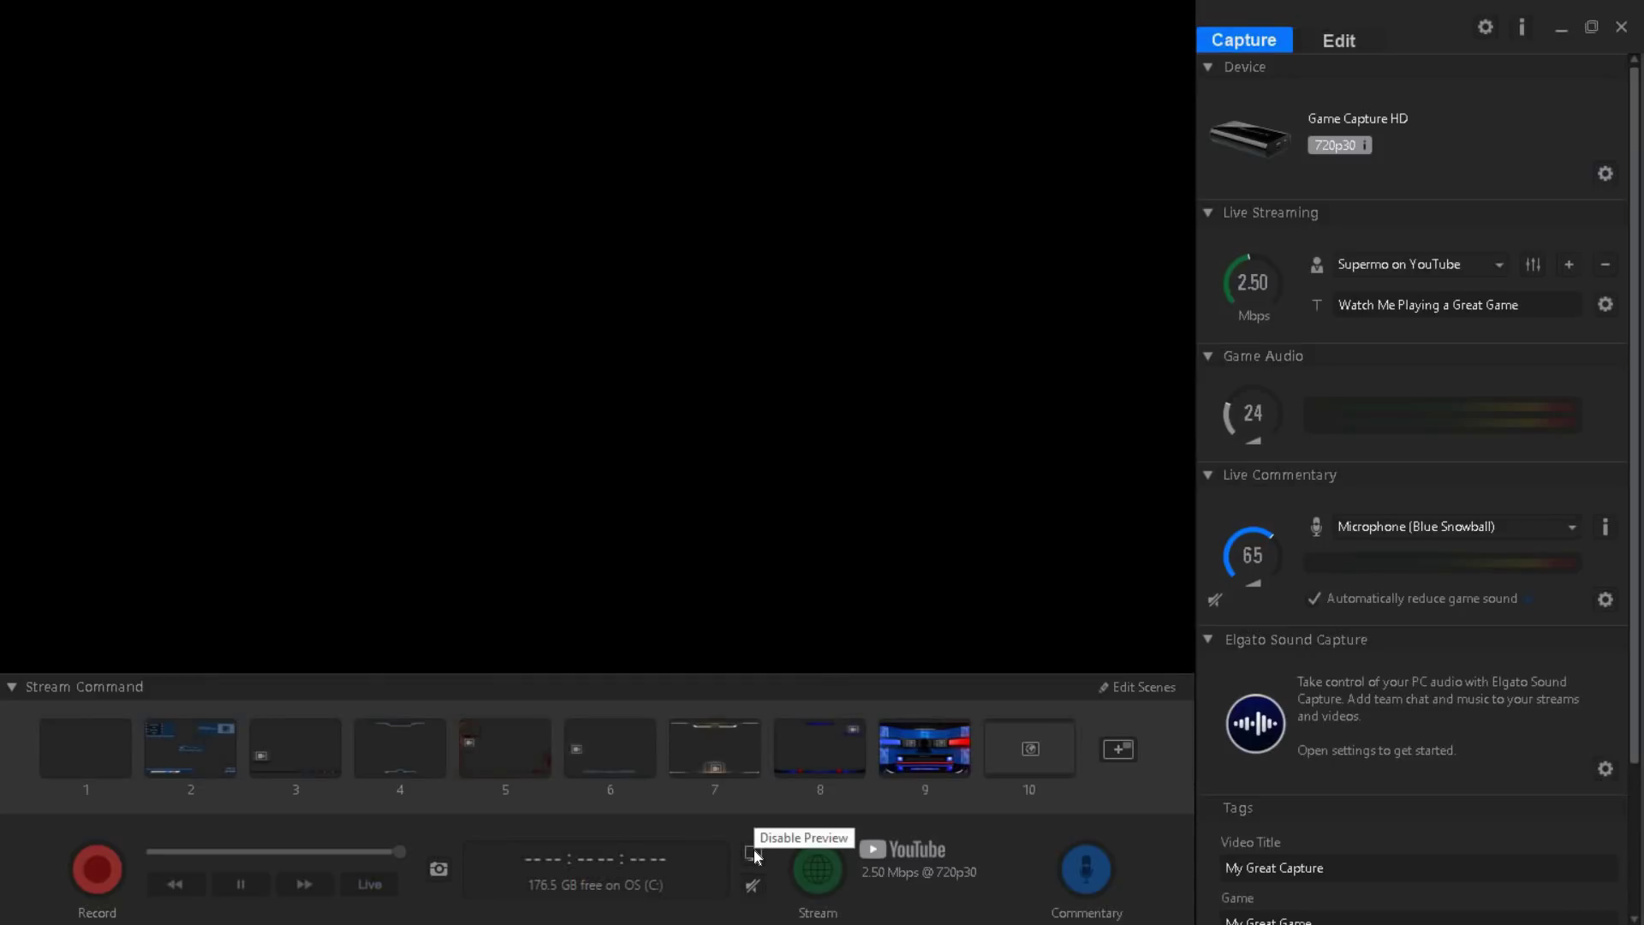
left_click(753, 849)
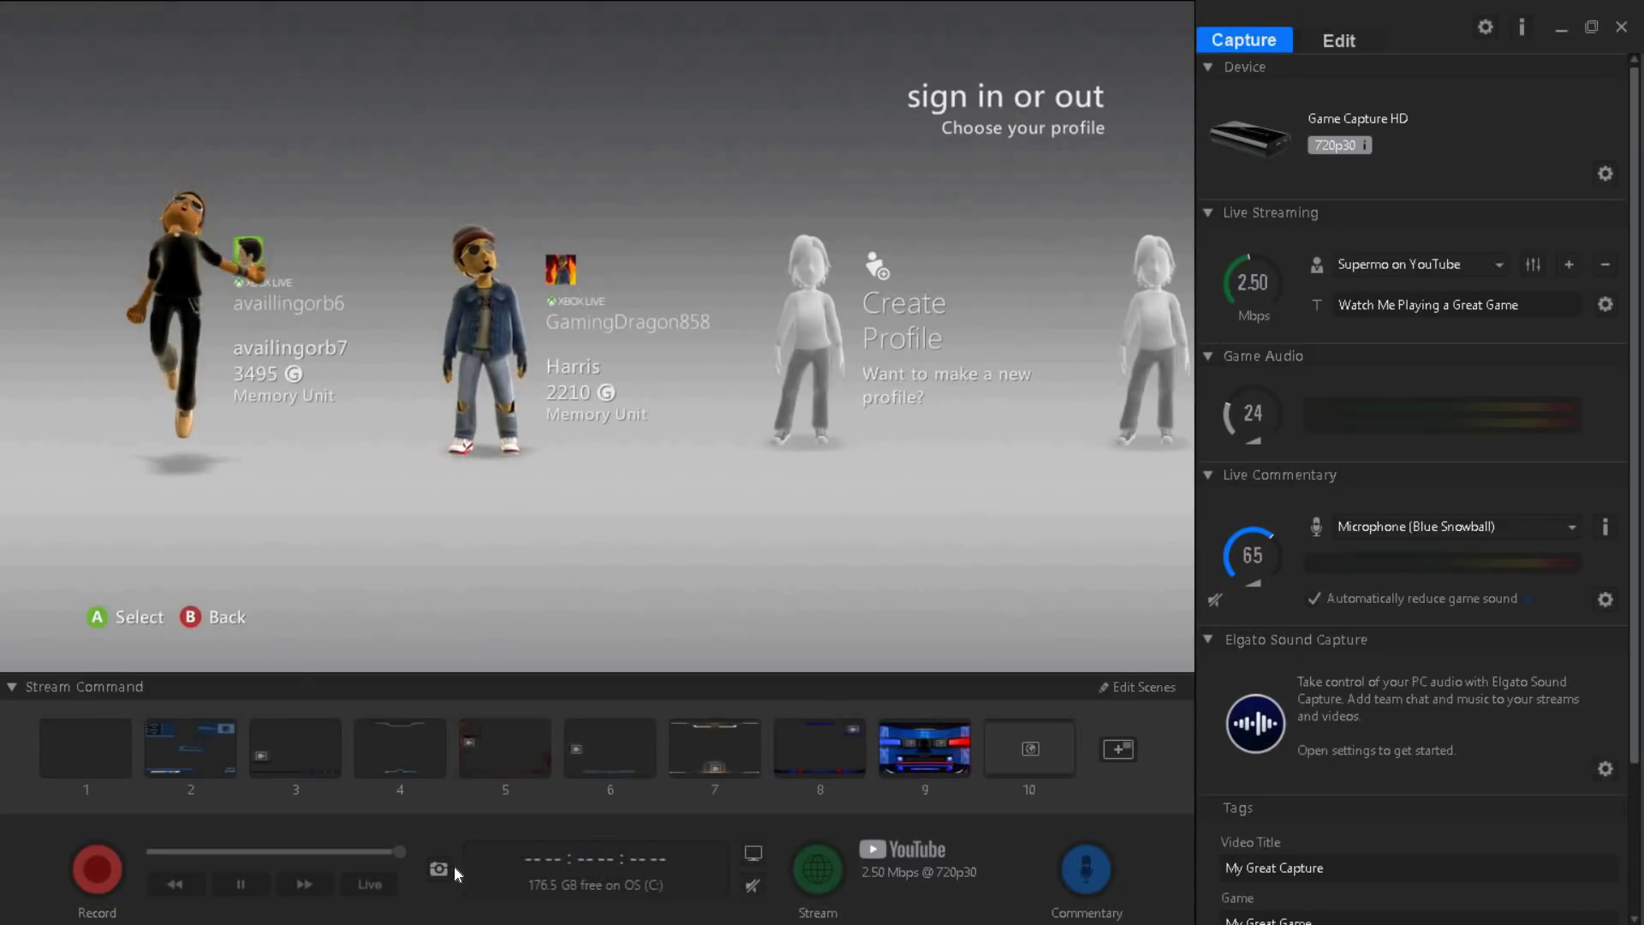
left_click(752, 850)
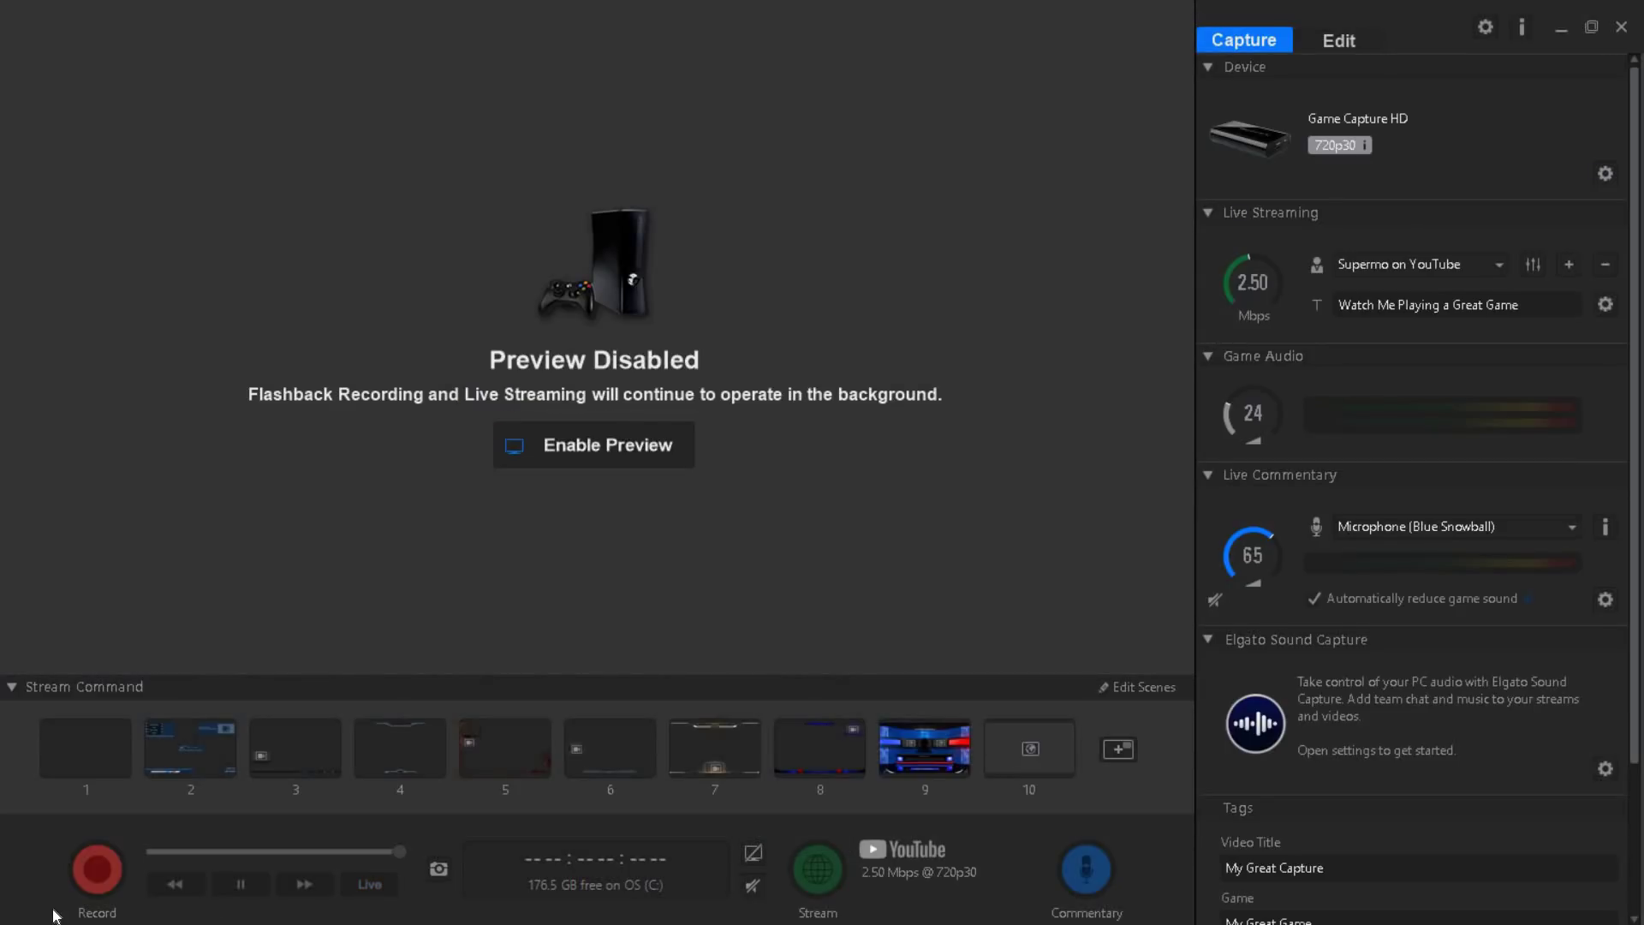
Step: Make a 13-second test recording, switching off Commentary before stopping it
left_click(97, 867)
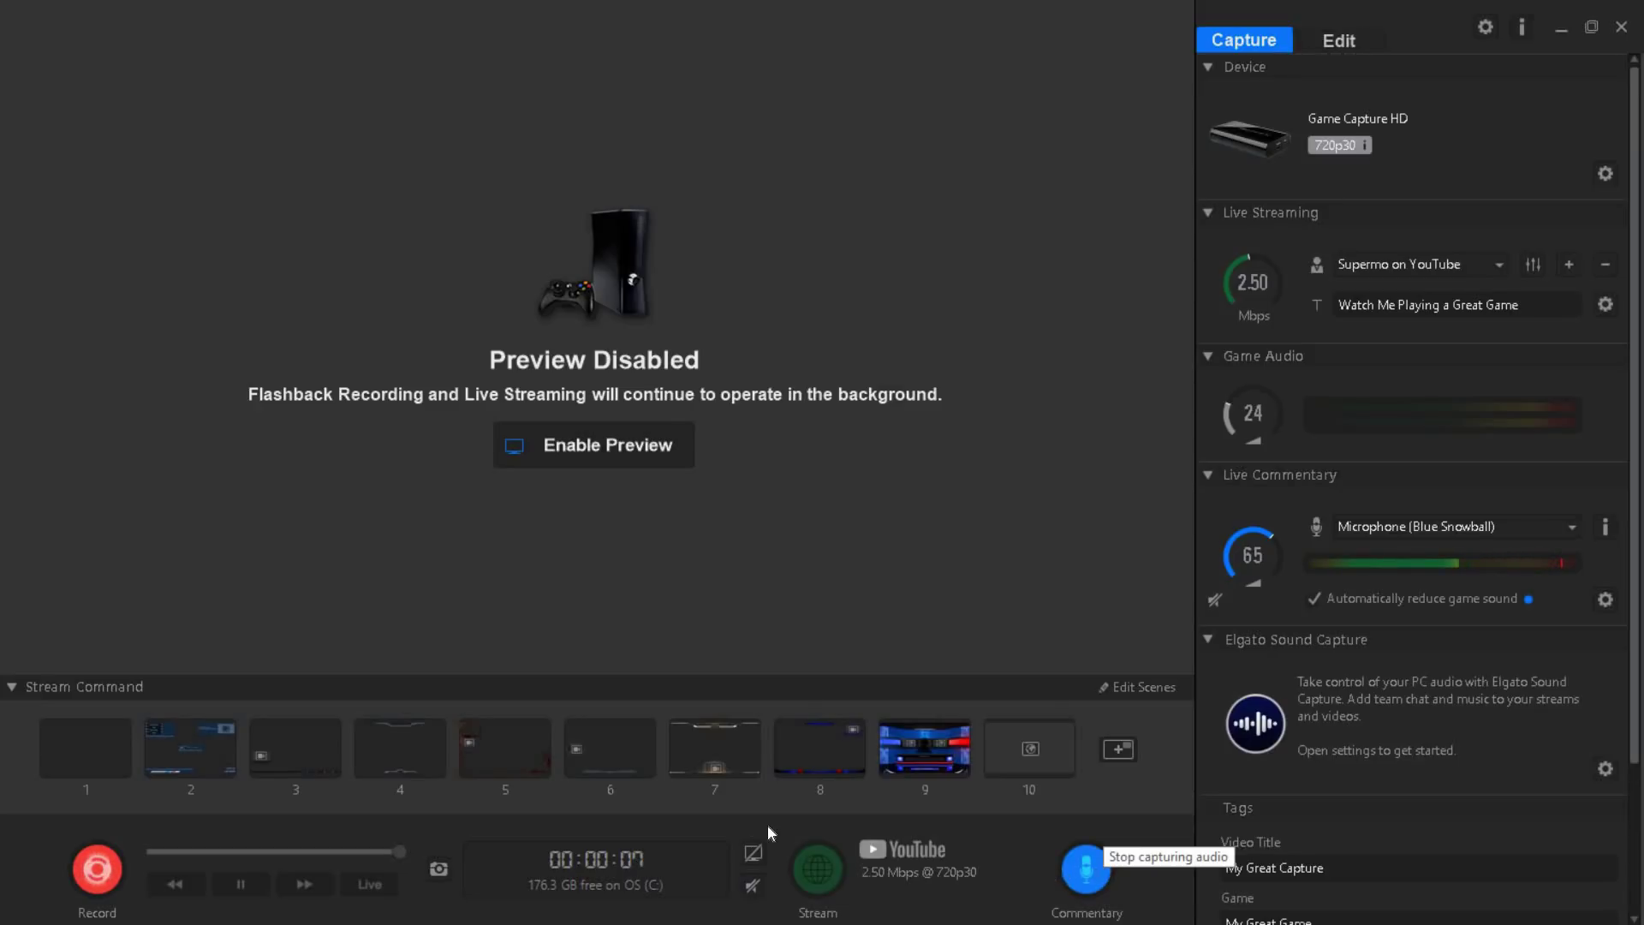
left_click(1085, 885)
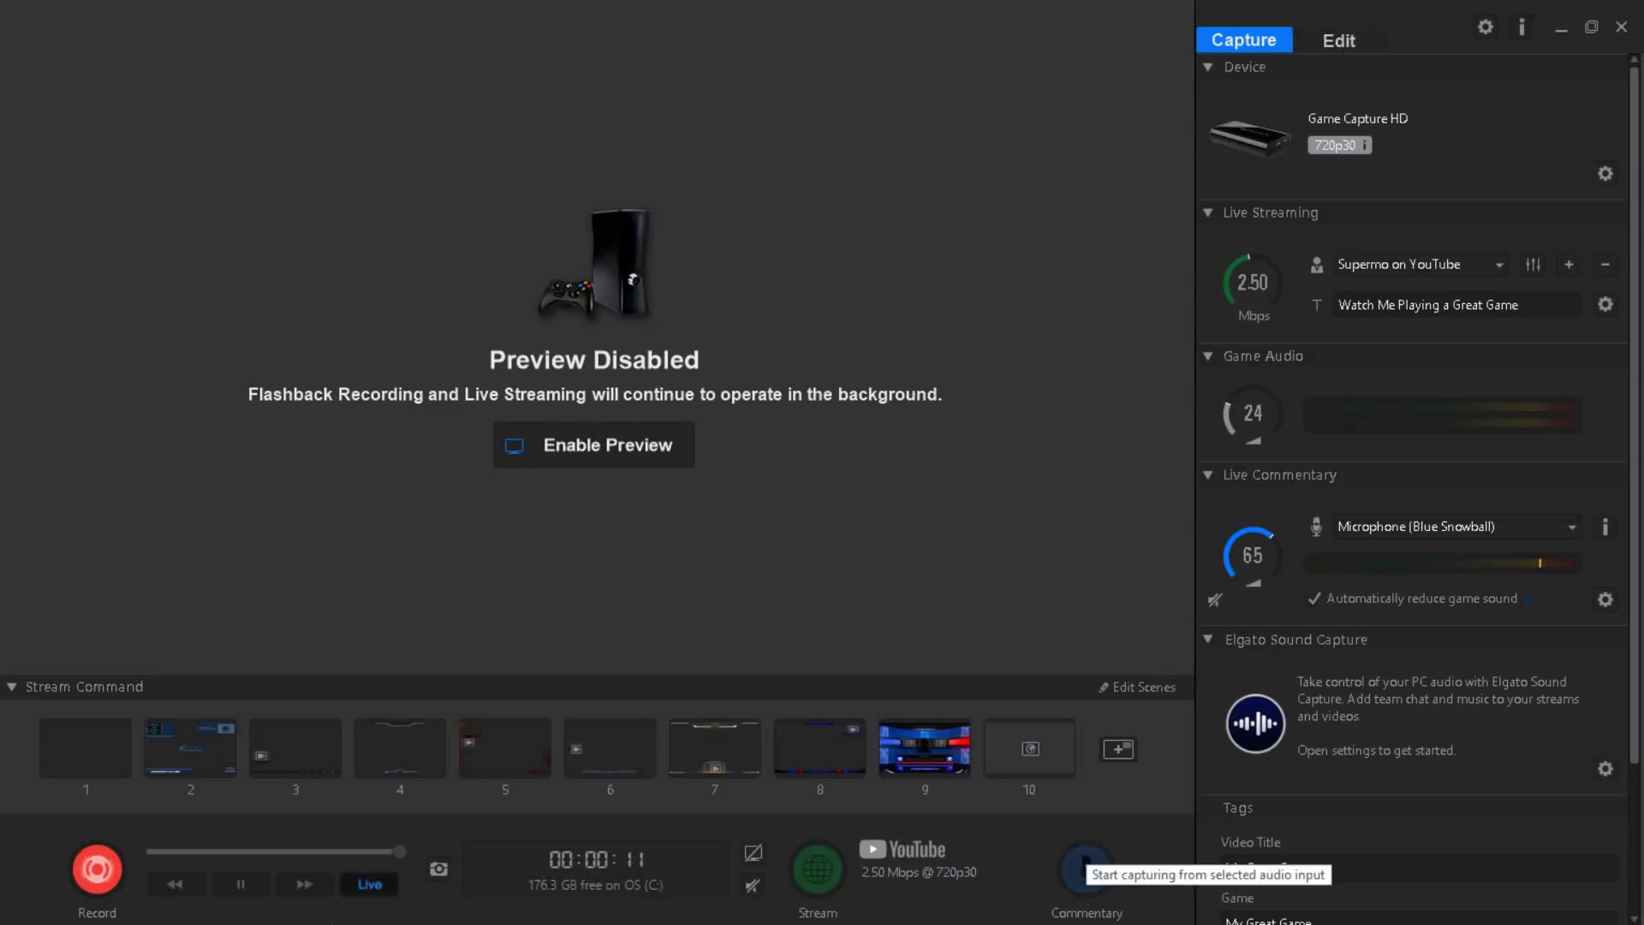
left_click(106, 857)
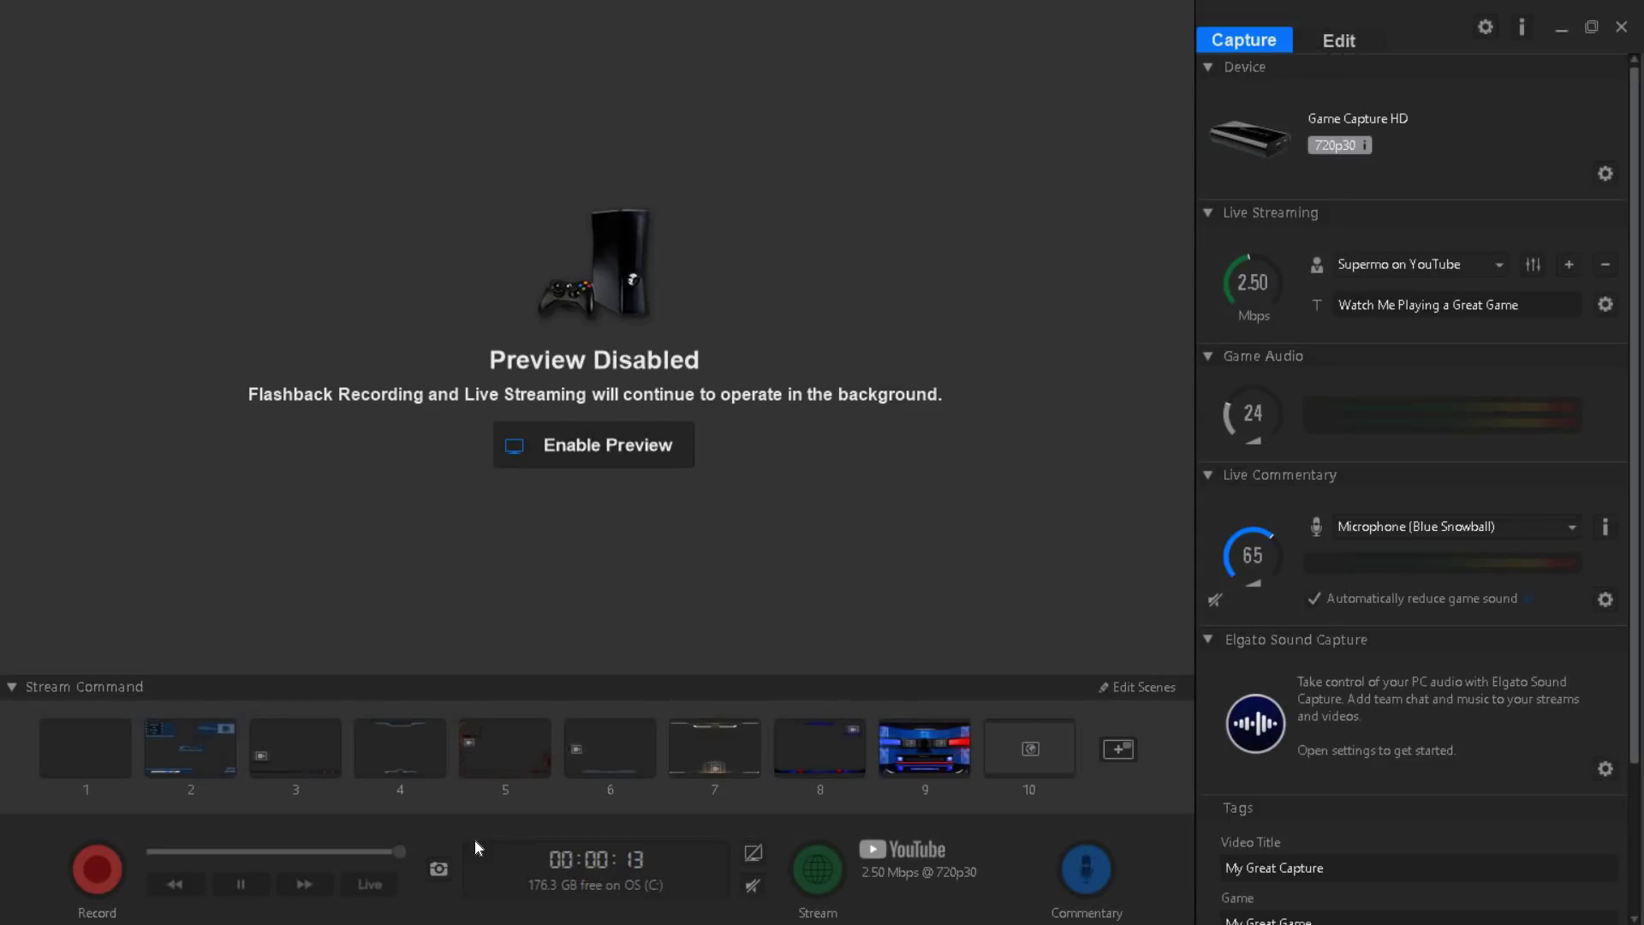
Step: Re-enable the game preview so the Xbox sign-in screen shows again
left_click(752, 852)
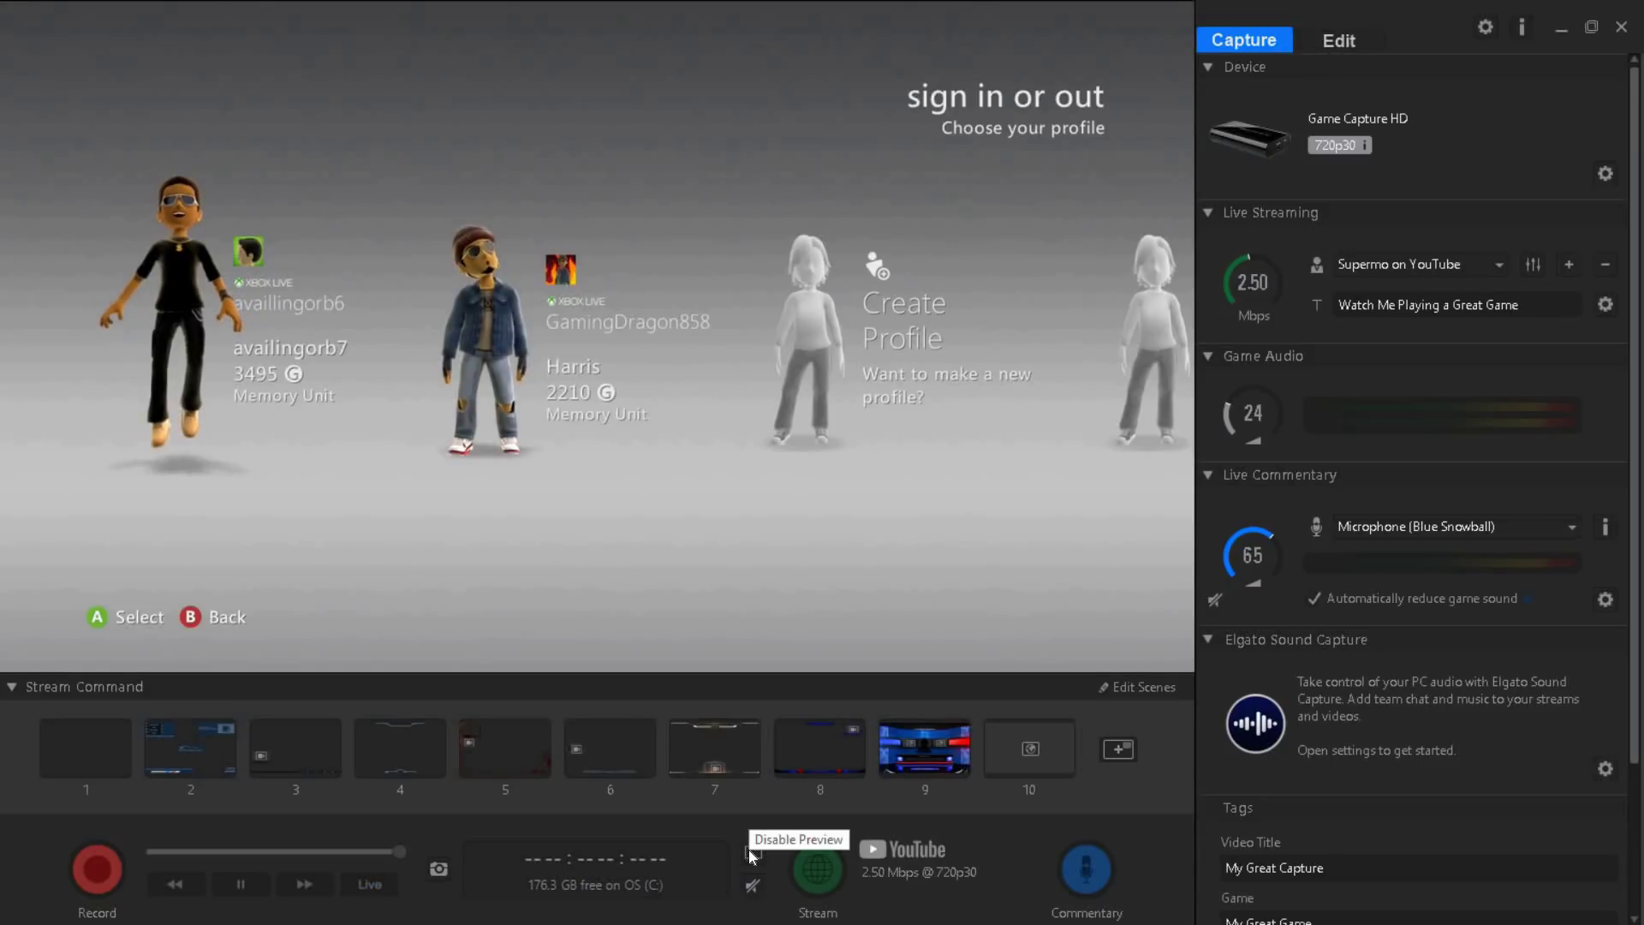